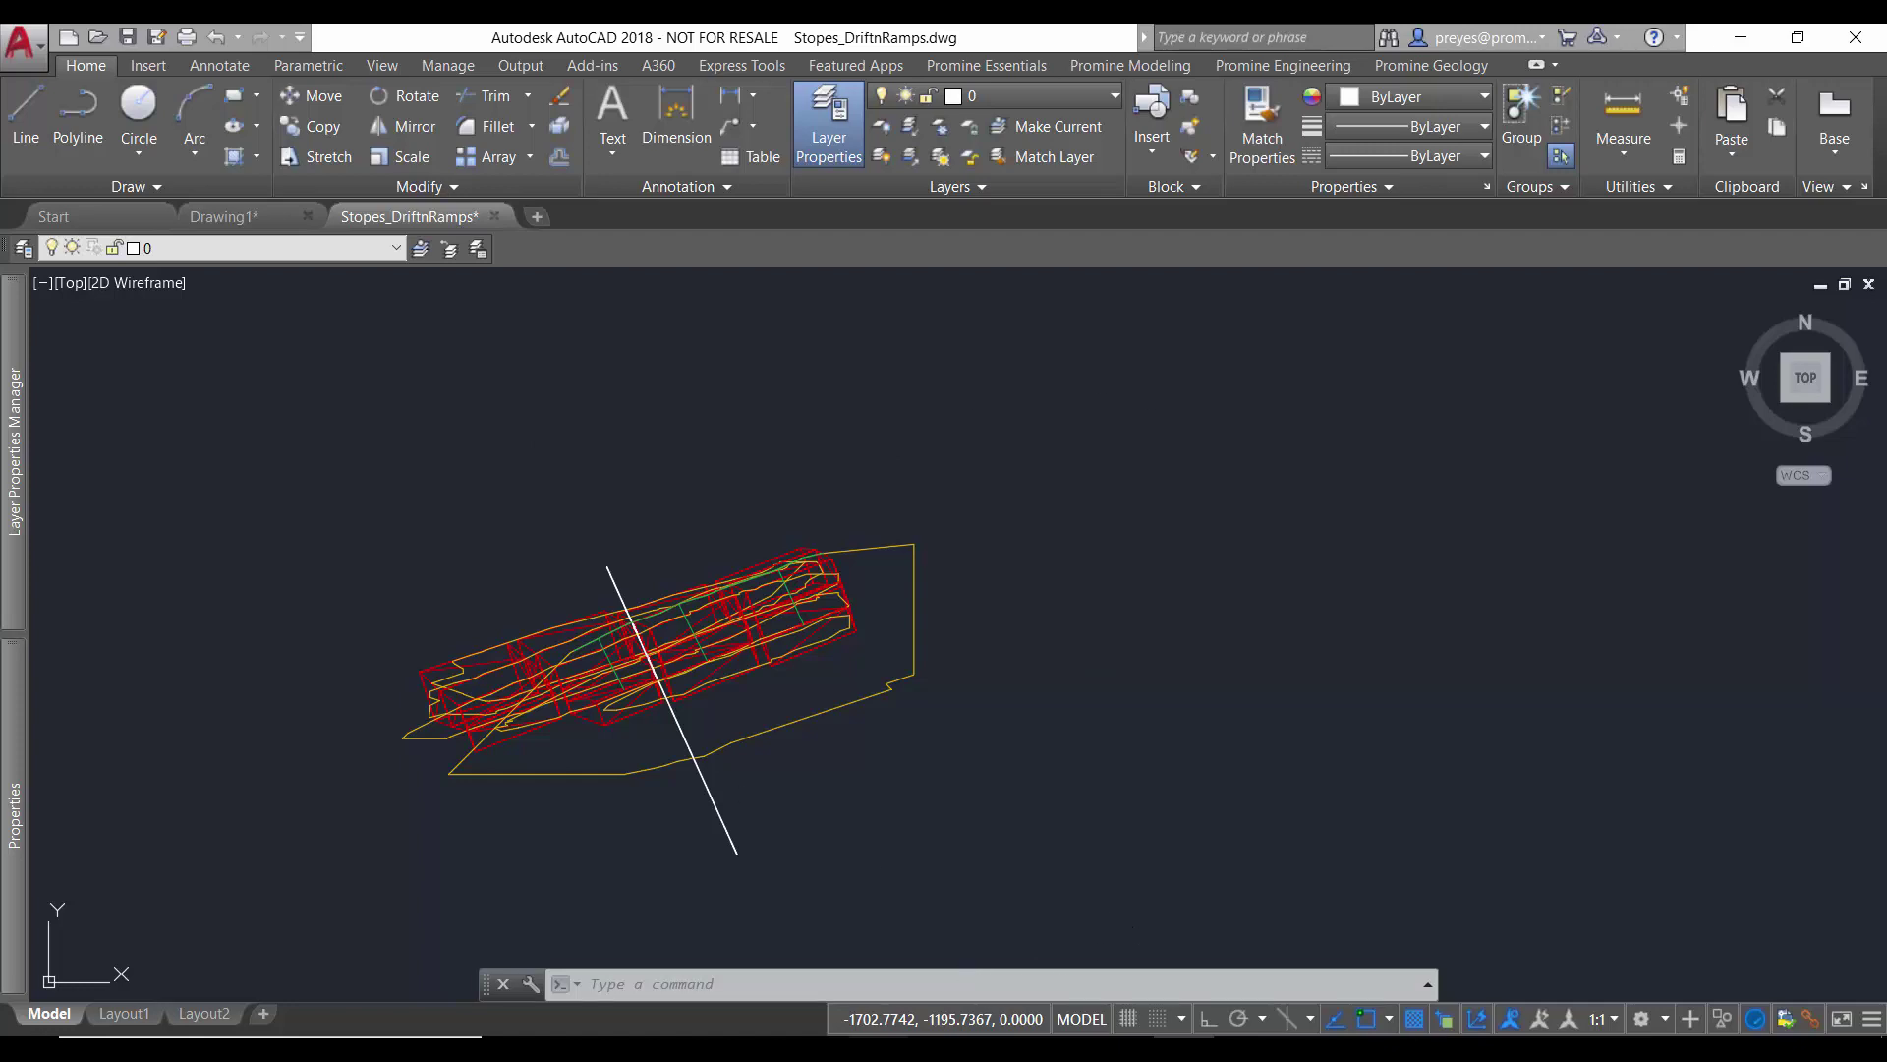
Step: Select the Stope/Tonnage/Grade table A6:C30 in the Stope Data workbook, then minimize Excel
{"action": "key", "text": "alt+Tab"}
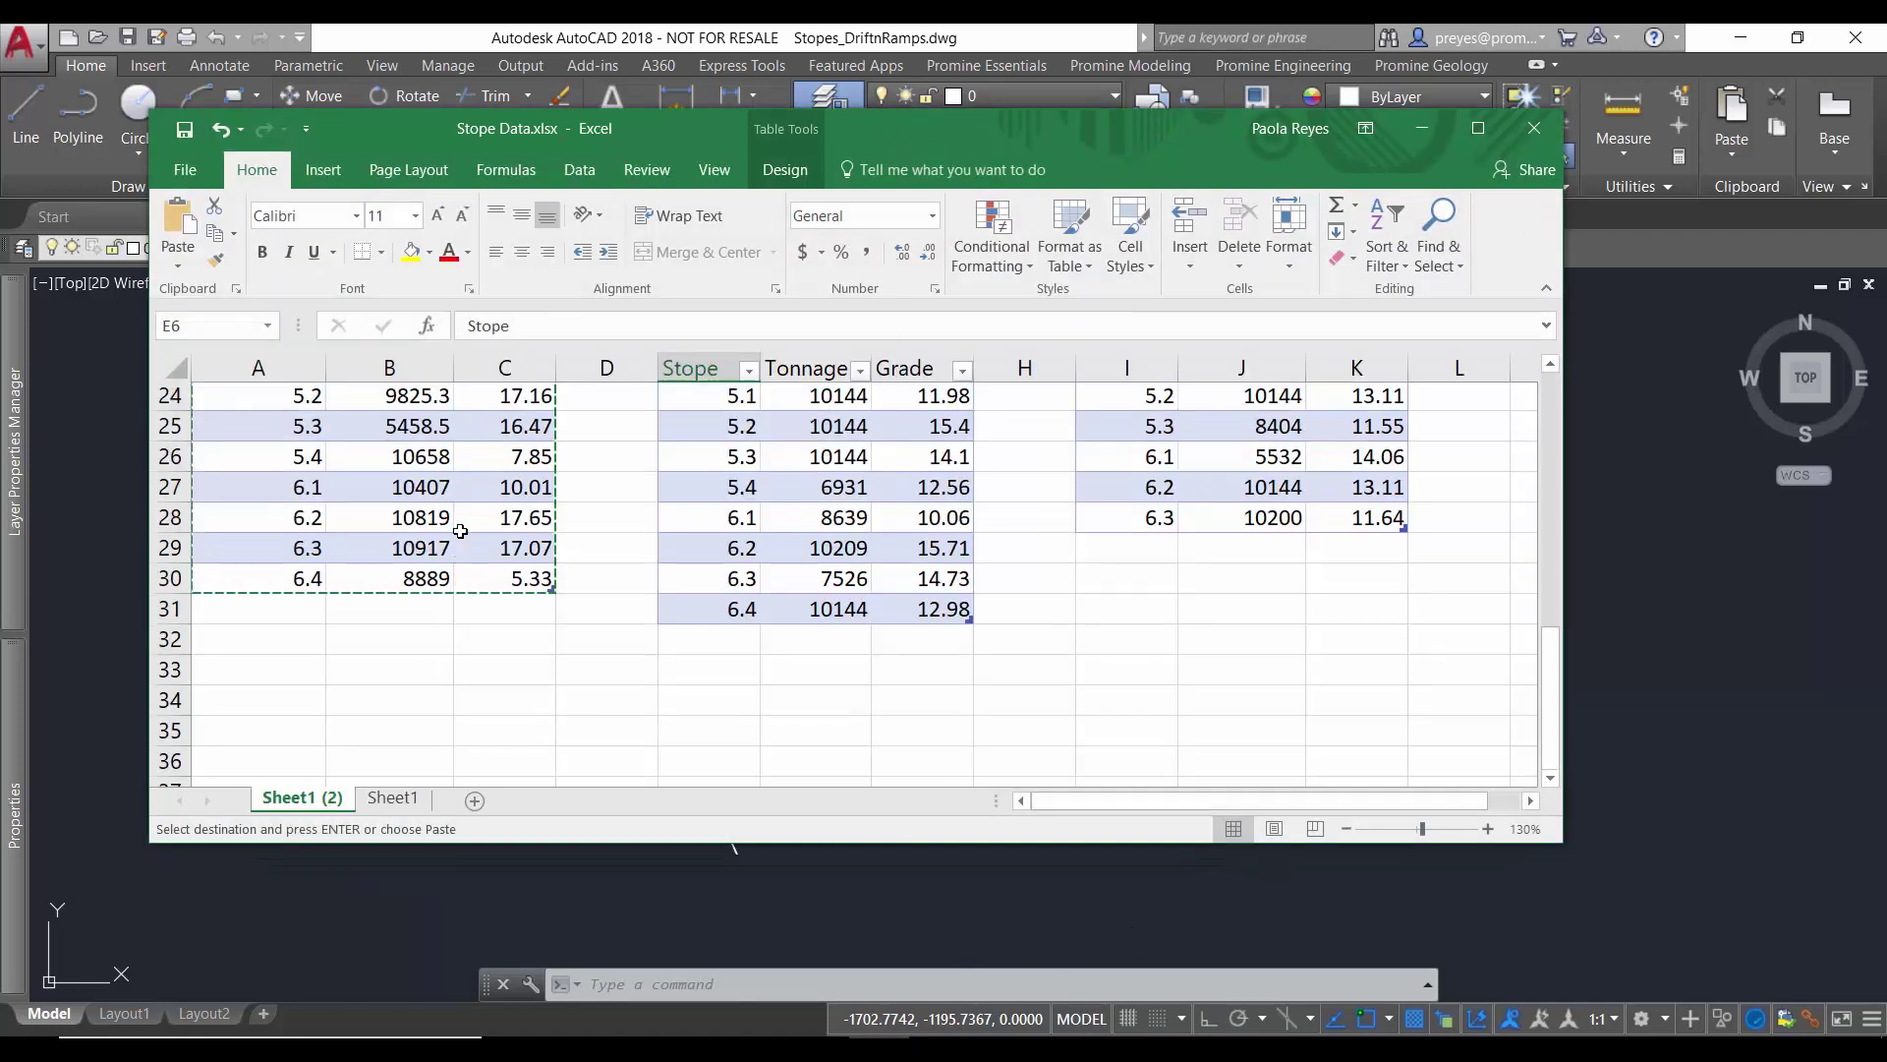
{"action": "scroll", "coordinate": [474, 474], "scroll_direction": "up", "scroll_amount": 4}
{"action": "scroll", "coordinate": [487, 550], "scroll_direction": "up", "scroll_amount": 3}
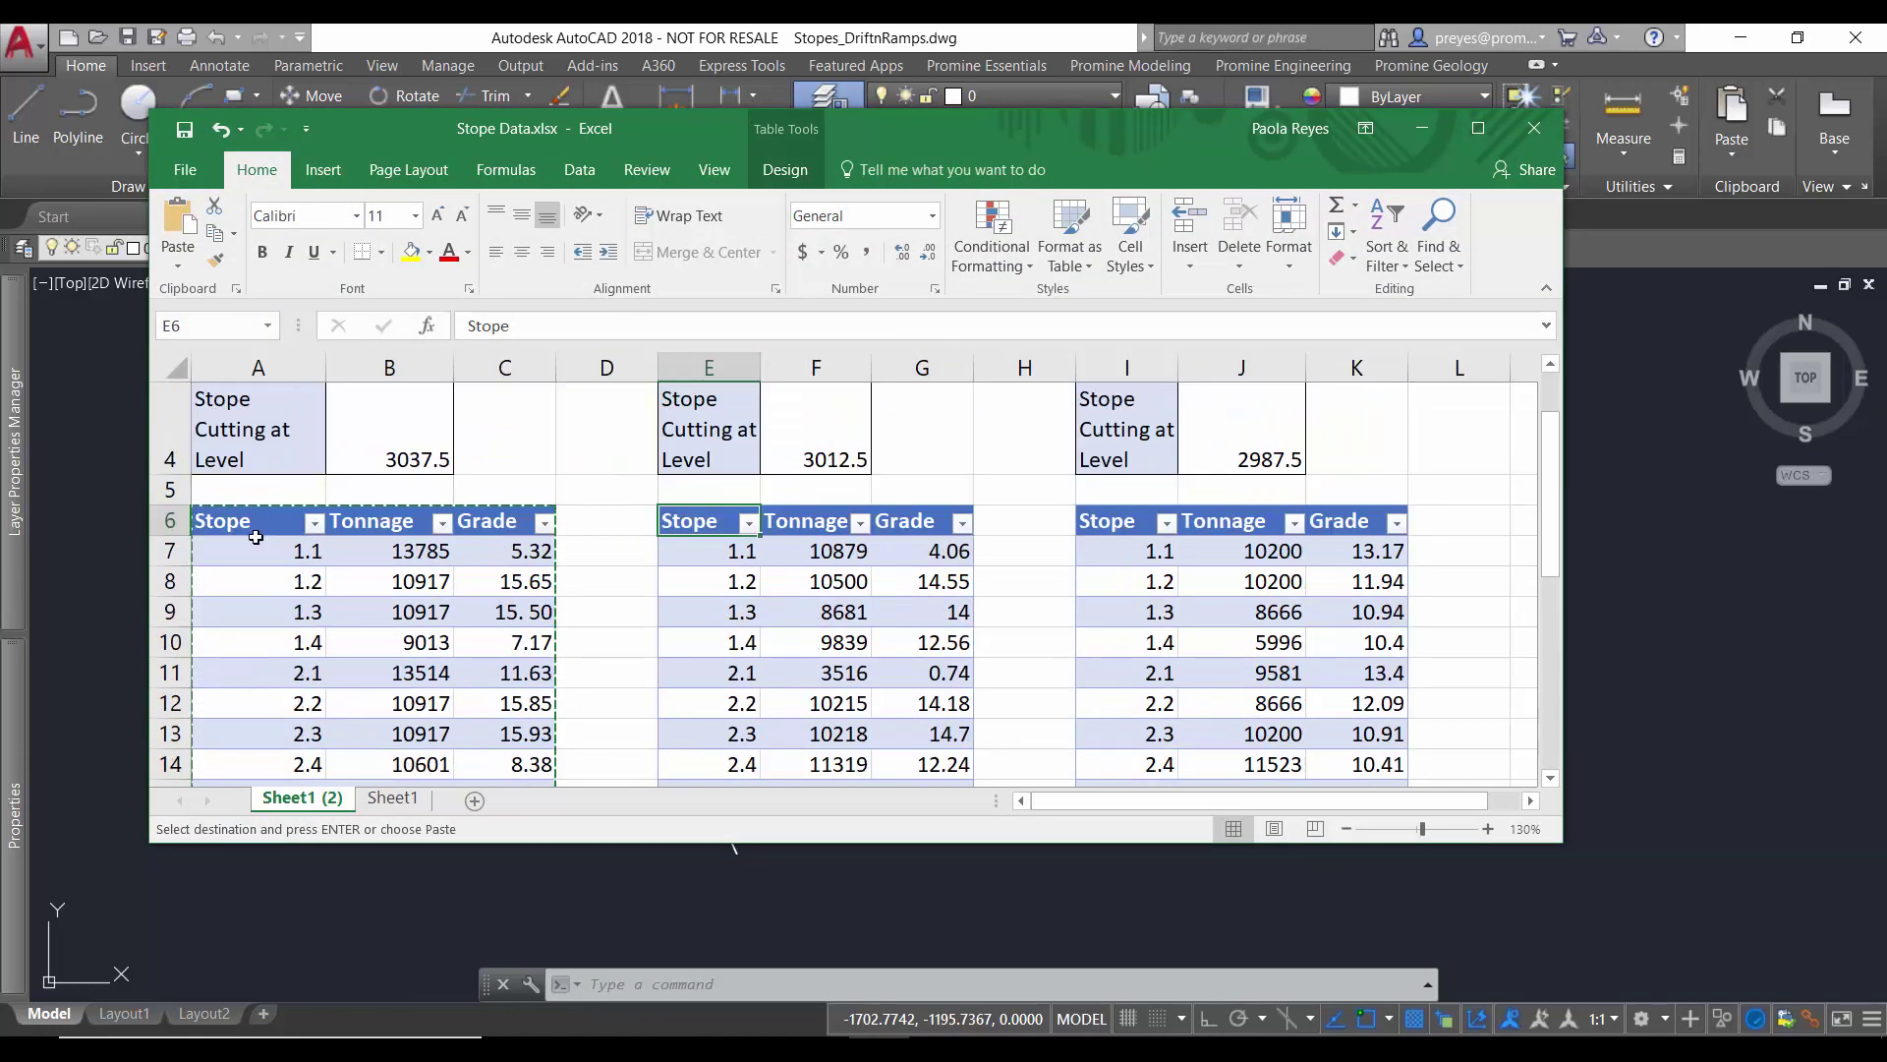
{"action": "scroll", "coordinate": [516, 605], "scroll_direction": "down", "scroll_amount": 4}
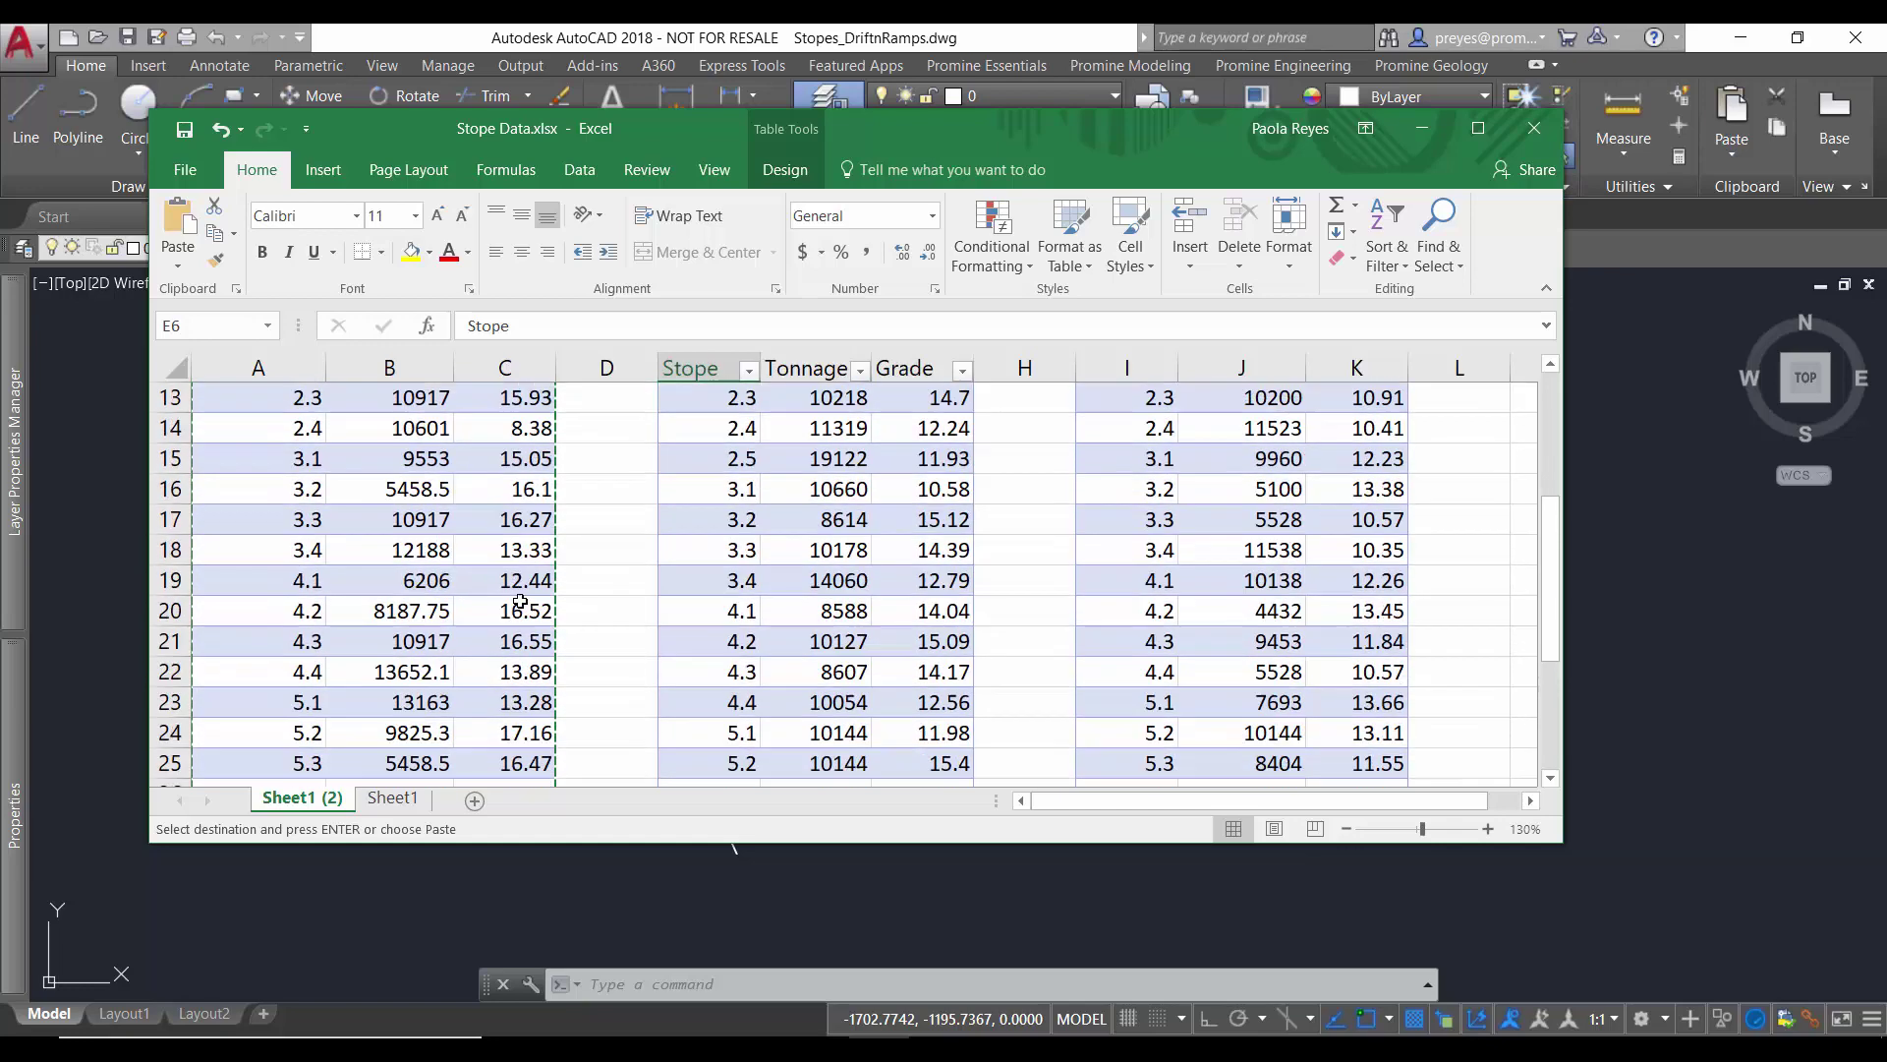
{"action": "scroll", "coordinate": [531, 705], "scroll_direction": "down", "scroll_amount": 2}
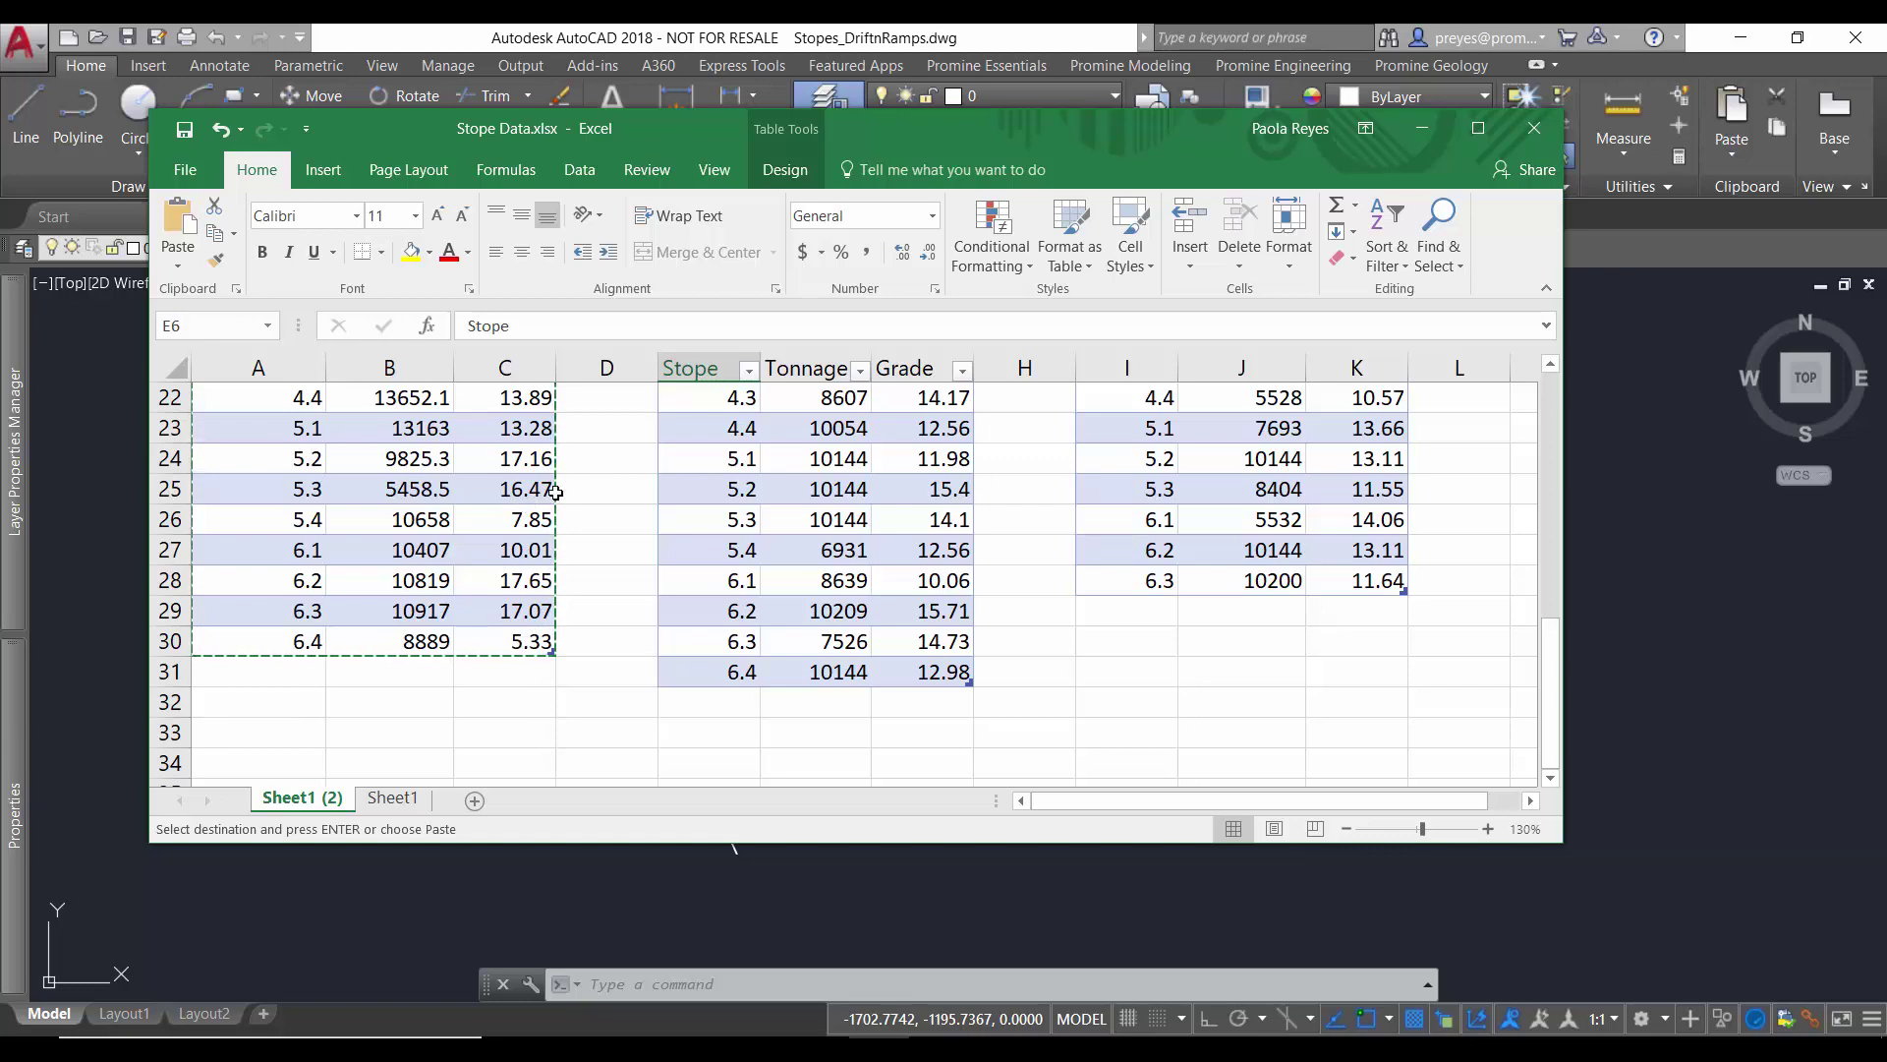
{"action": "scroll", "coordinate": [460, 570], "scroll_direction": "up", "scroll_amount": 4}
{"action": "scroll", "coordinate": [460, 570], "scroll_direction": "up", "scroll_amount": 3}
{"action": "left_click_drag", "start_coordinate": [260, 612], "coordinate": [539, 702]}
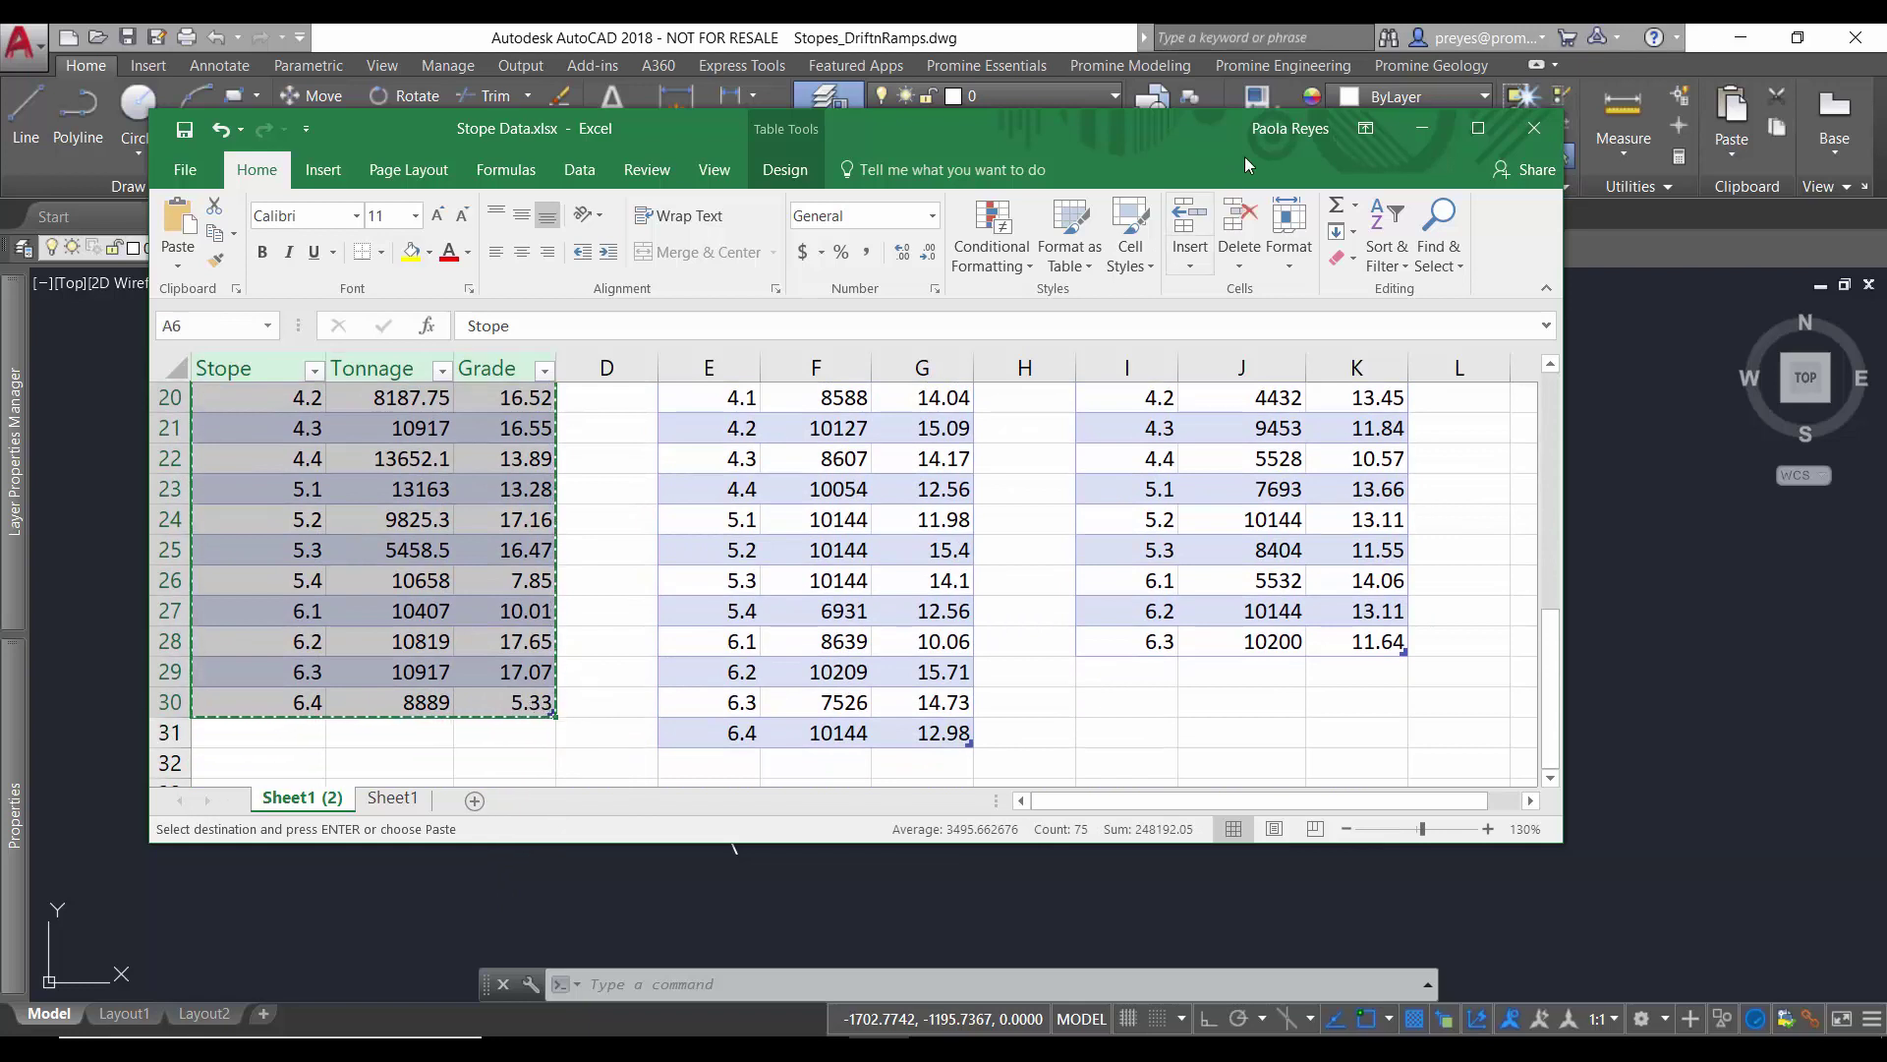
{"action": "left_click", "coordinate": [1424, 134]}
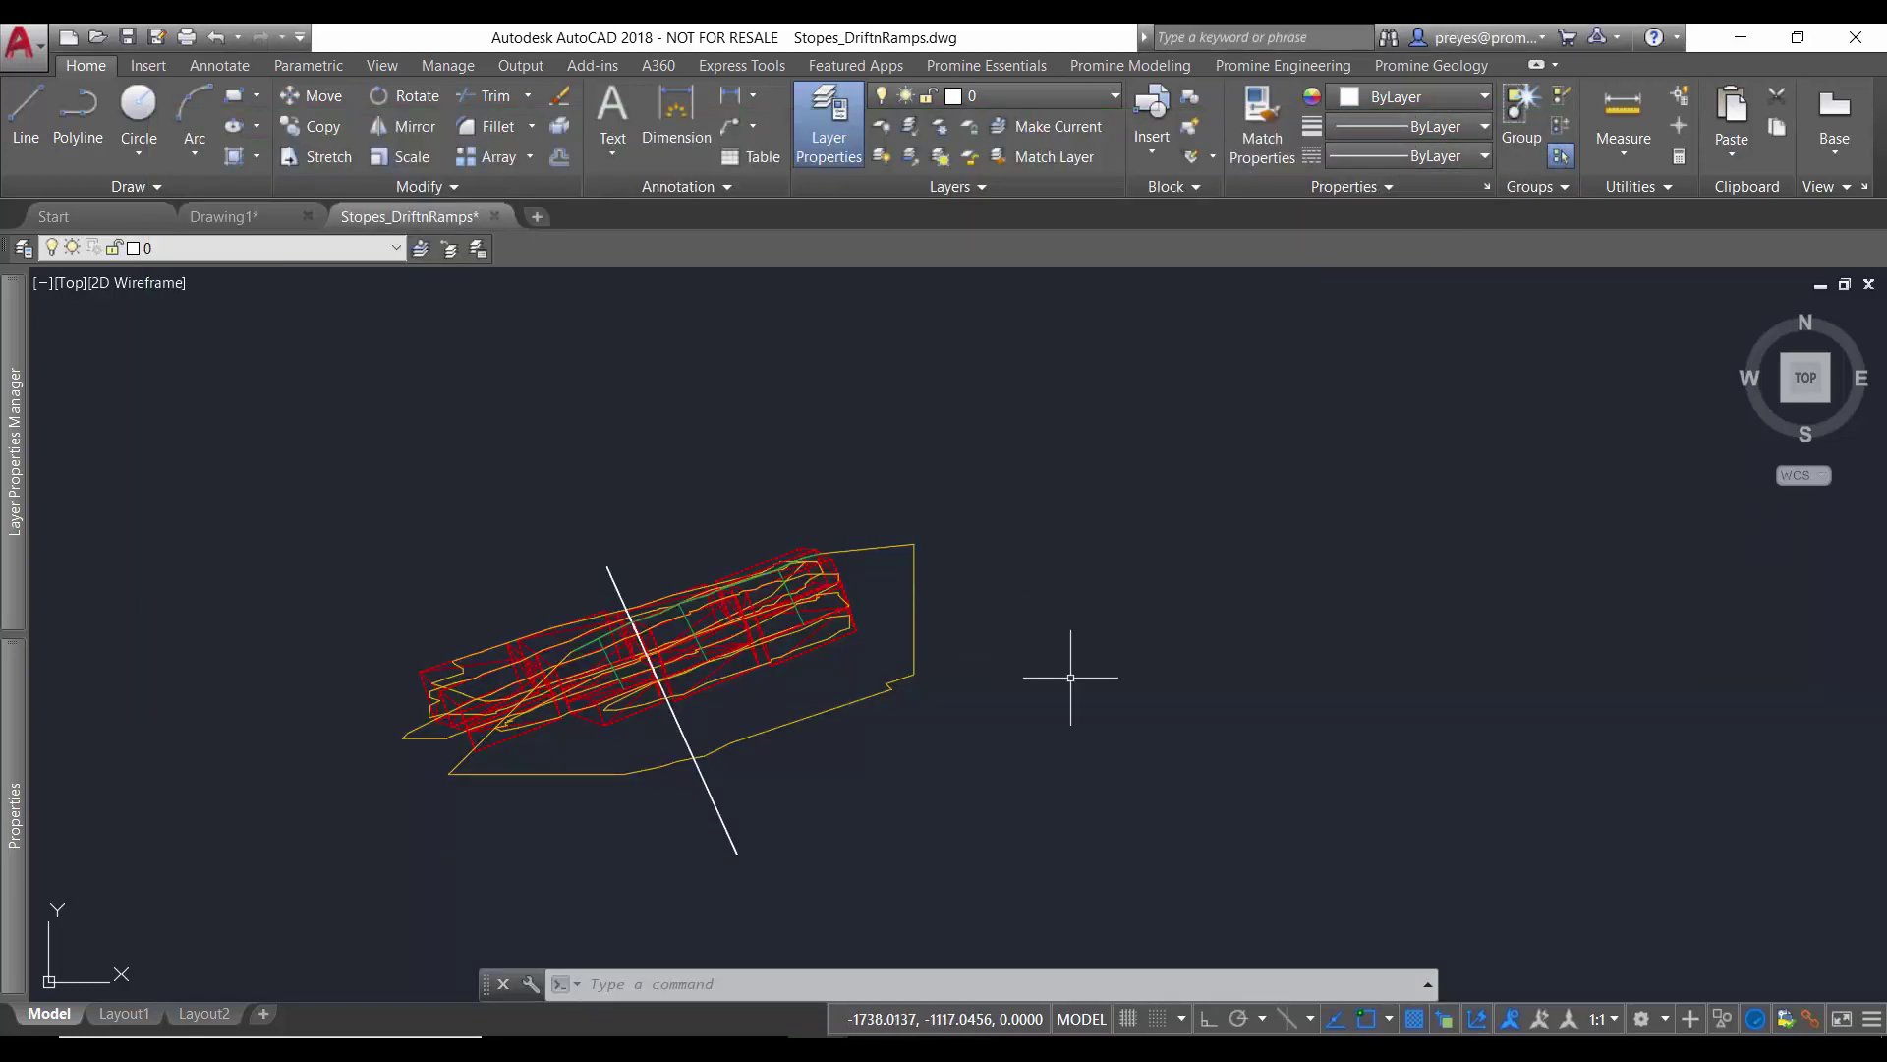
Step: Paste the copied stope table right of the stope model at default text size, then start a new table
{"action": "key", "text": "ctrl+v"}
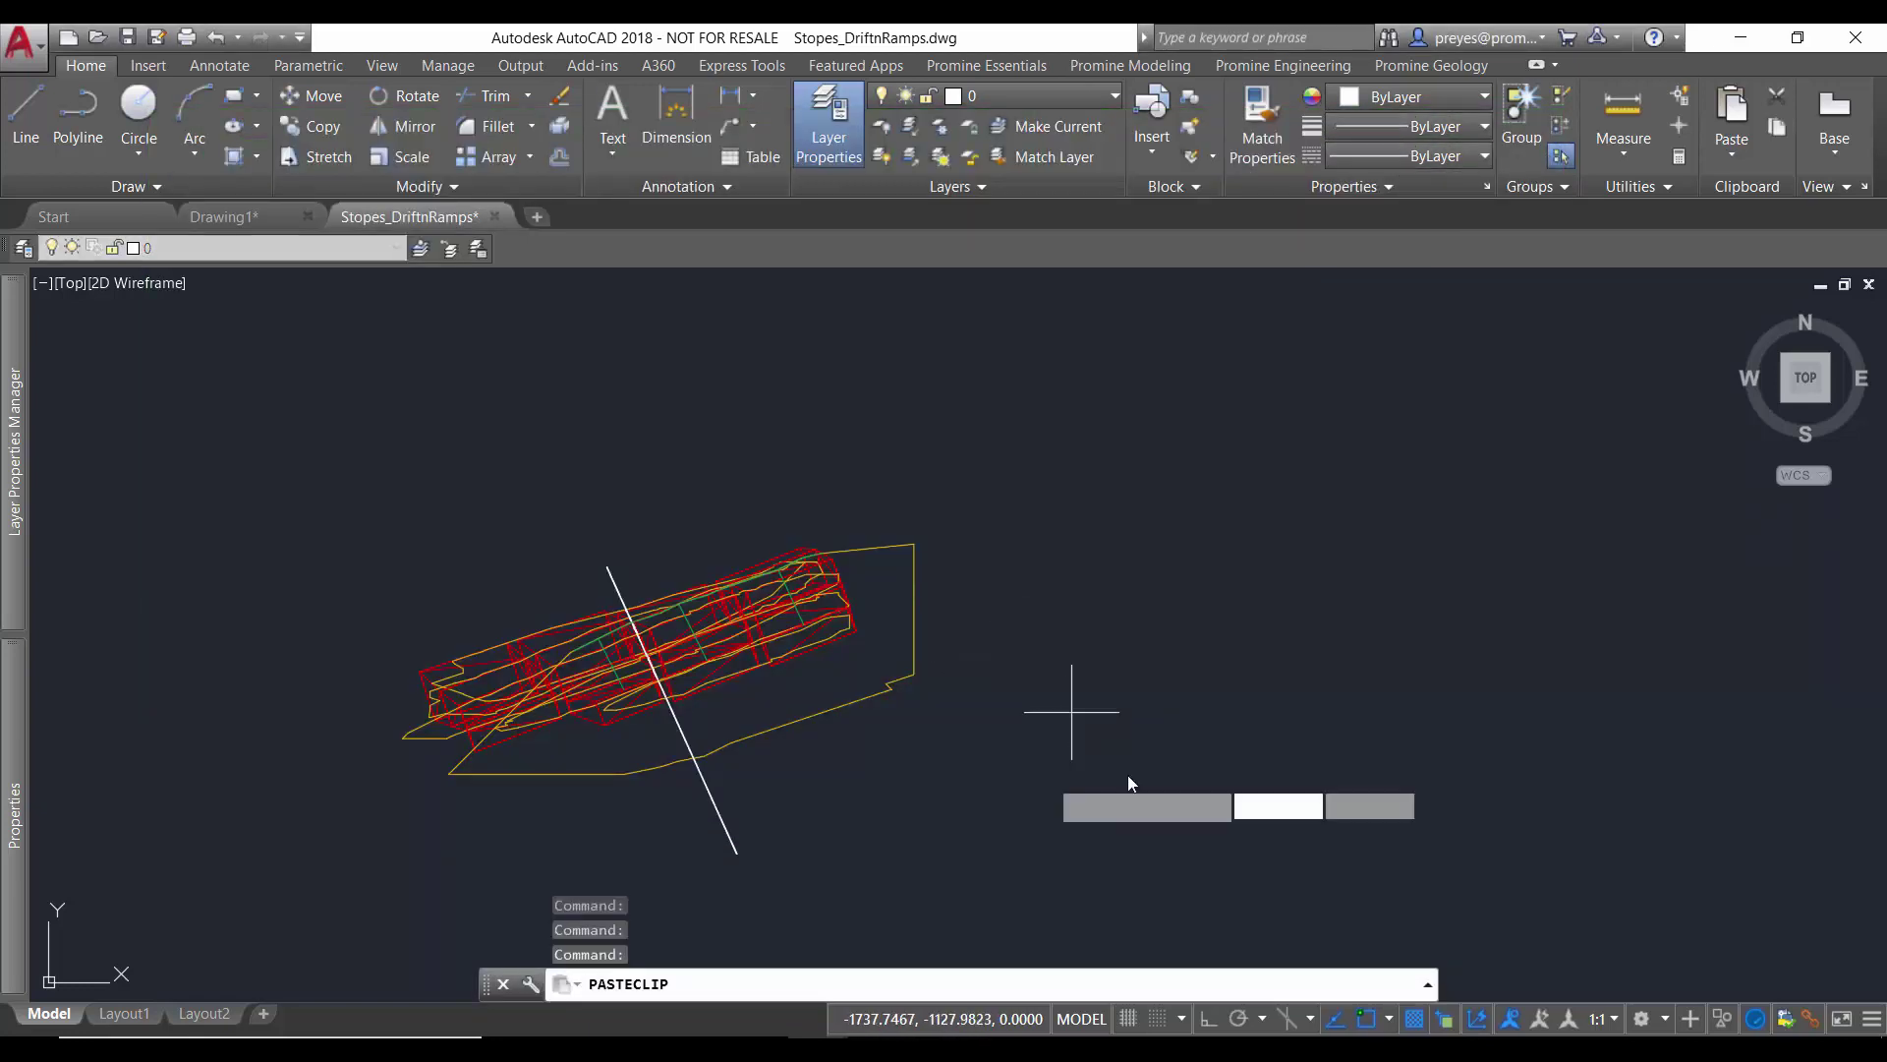
{"action": "left_click", "coordinate": [1044, 789]}
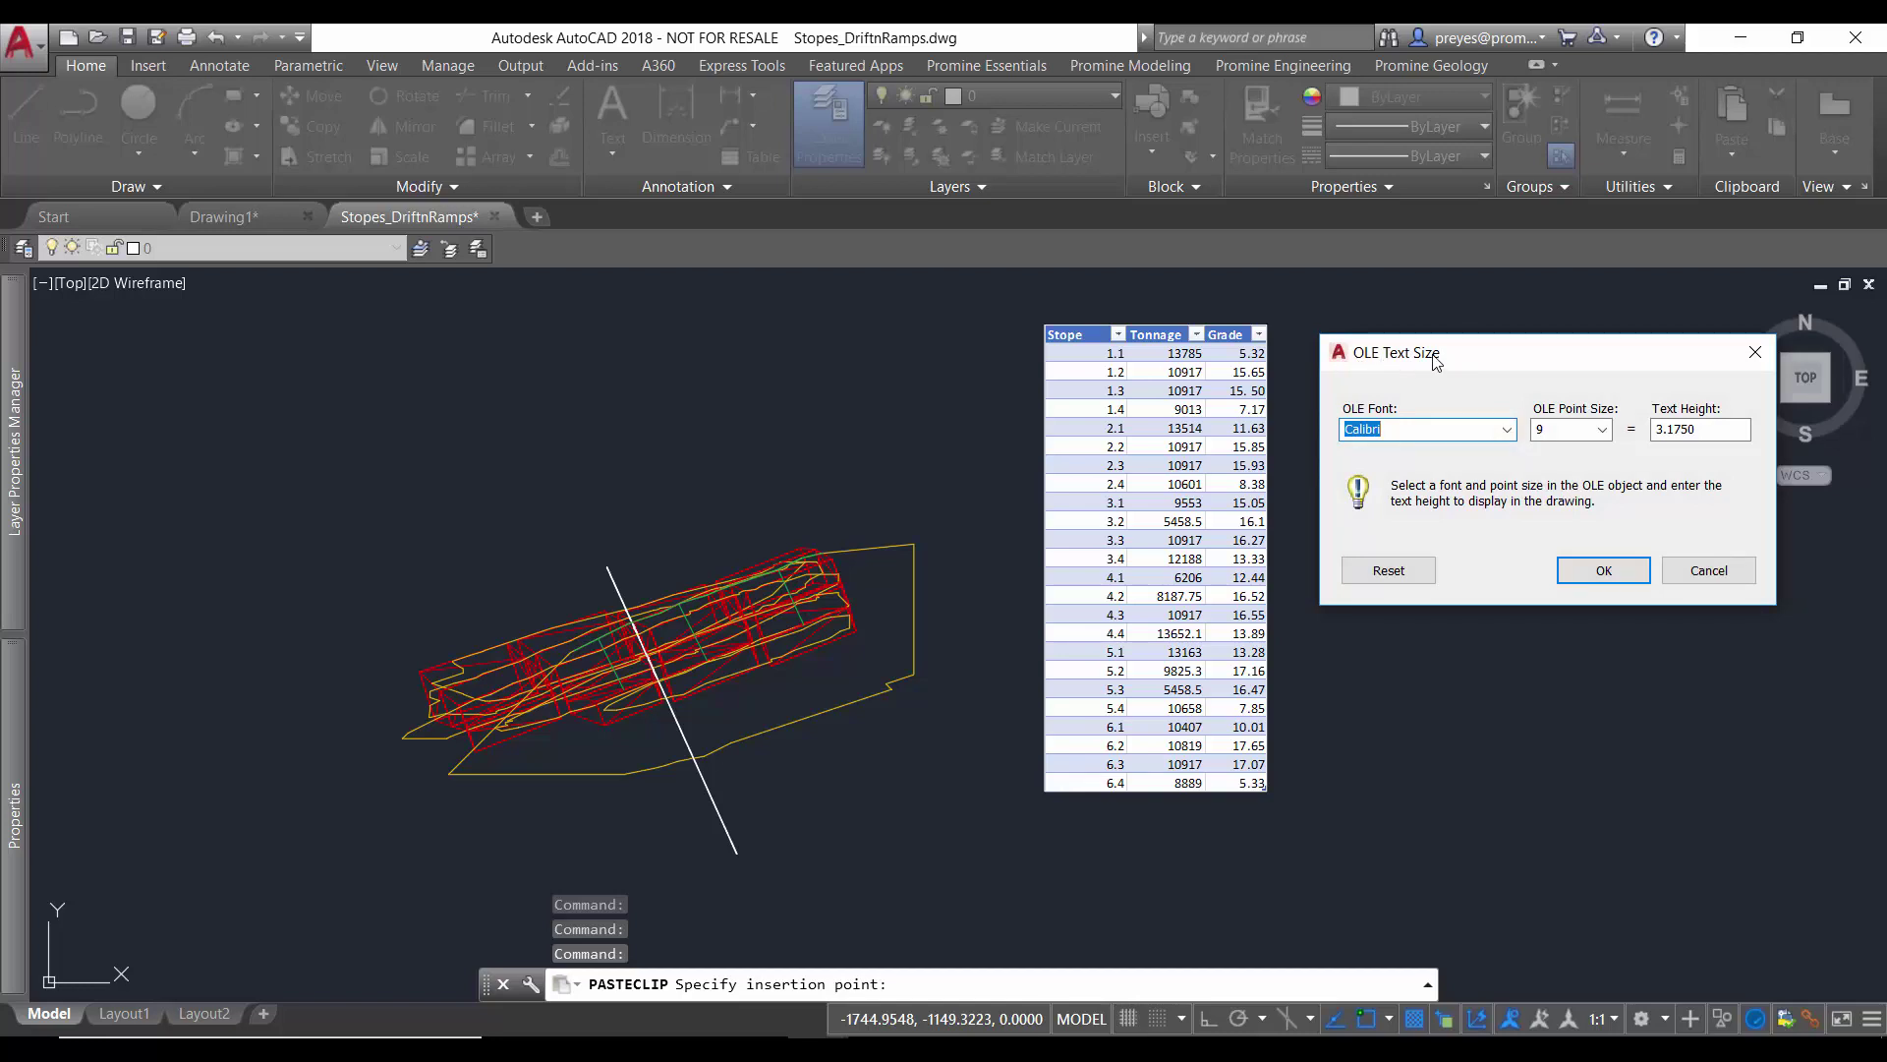
{"action": "left_click", "coordinate": [1584, 572]}
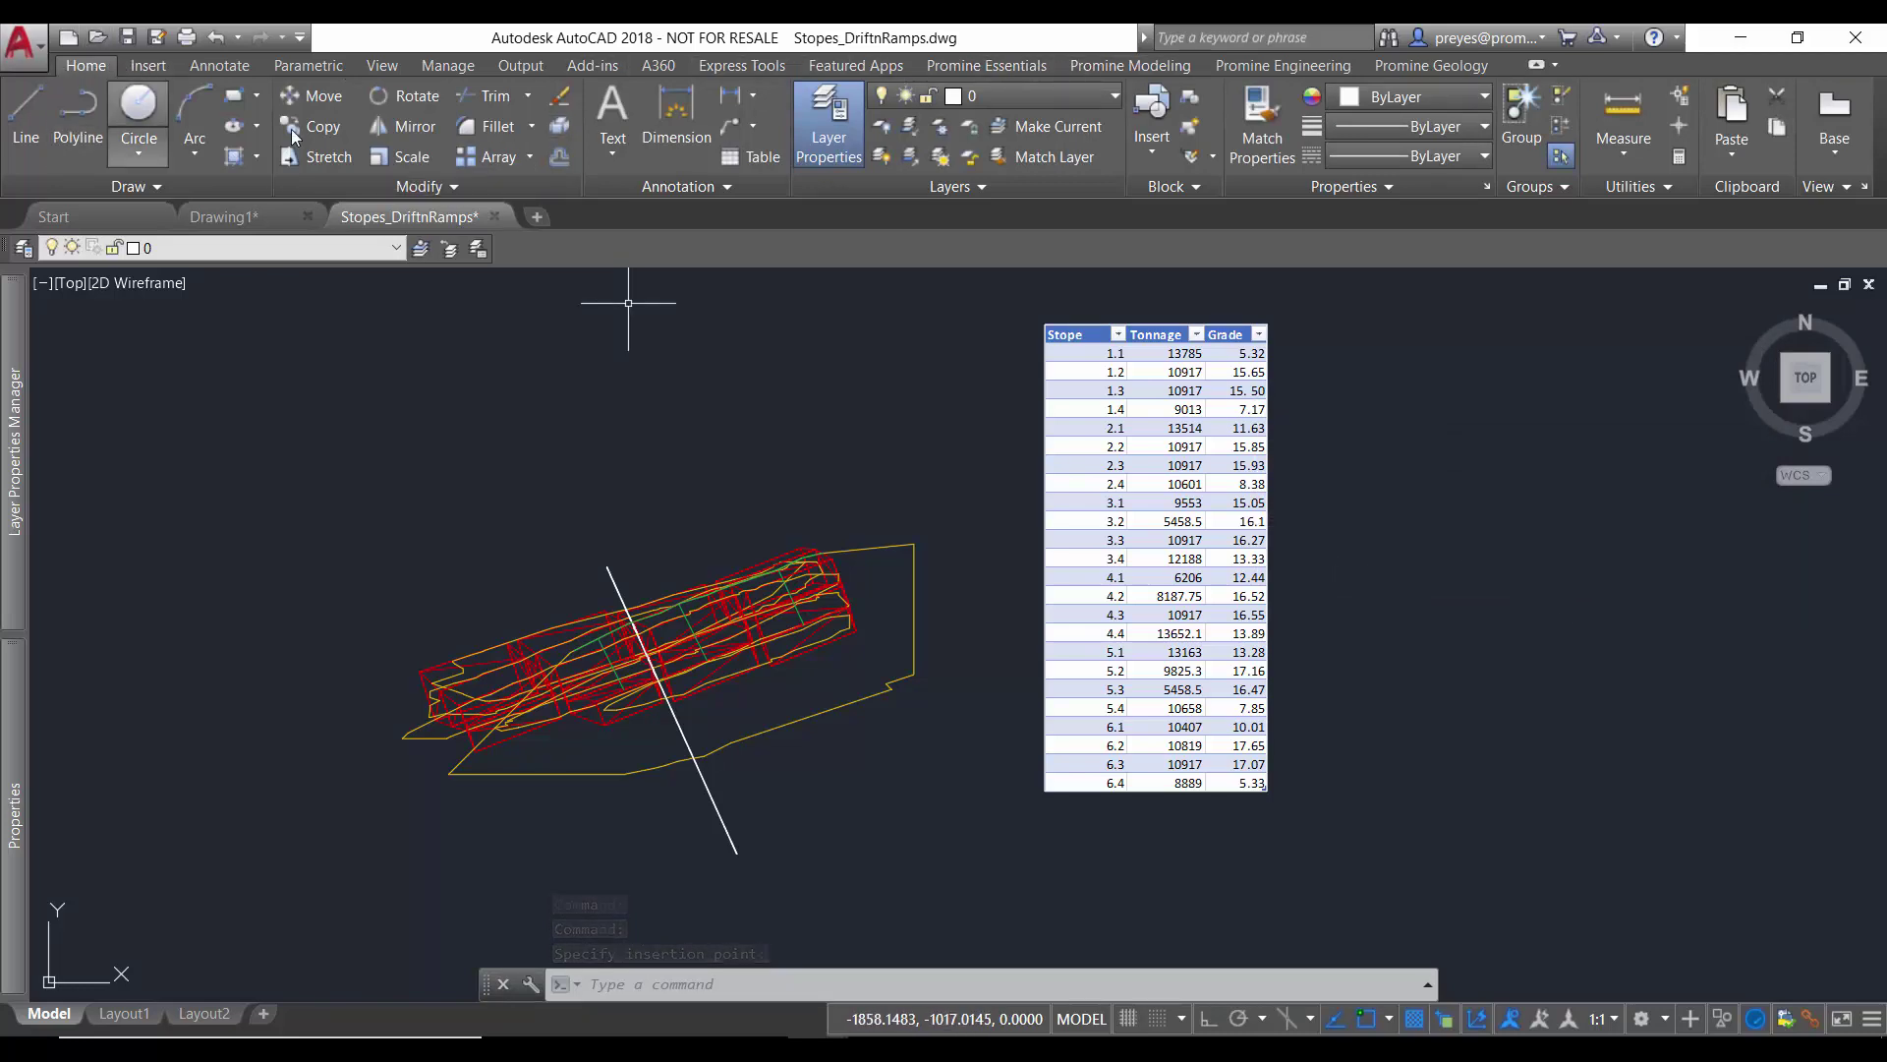
{"action": "left_click", "coordinate": [755, 159]}
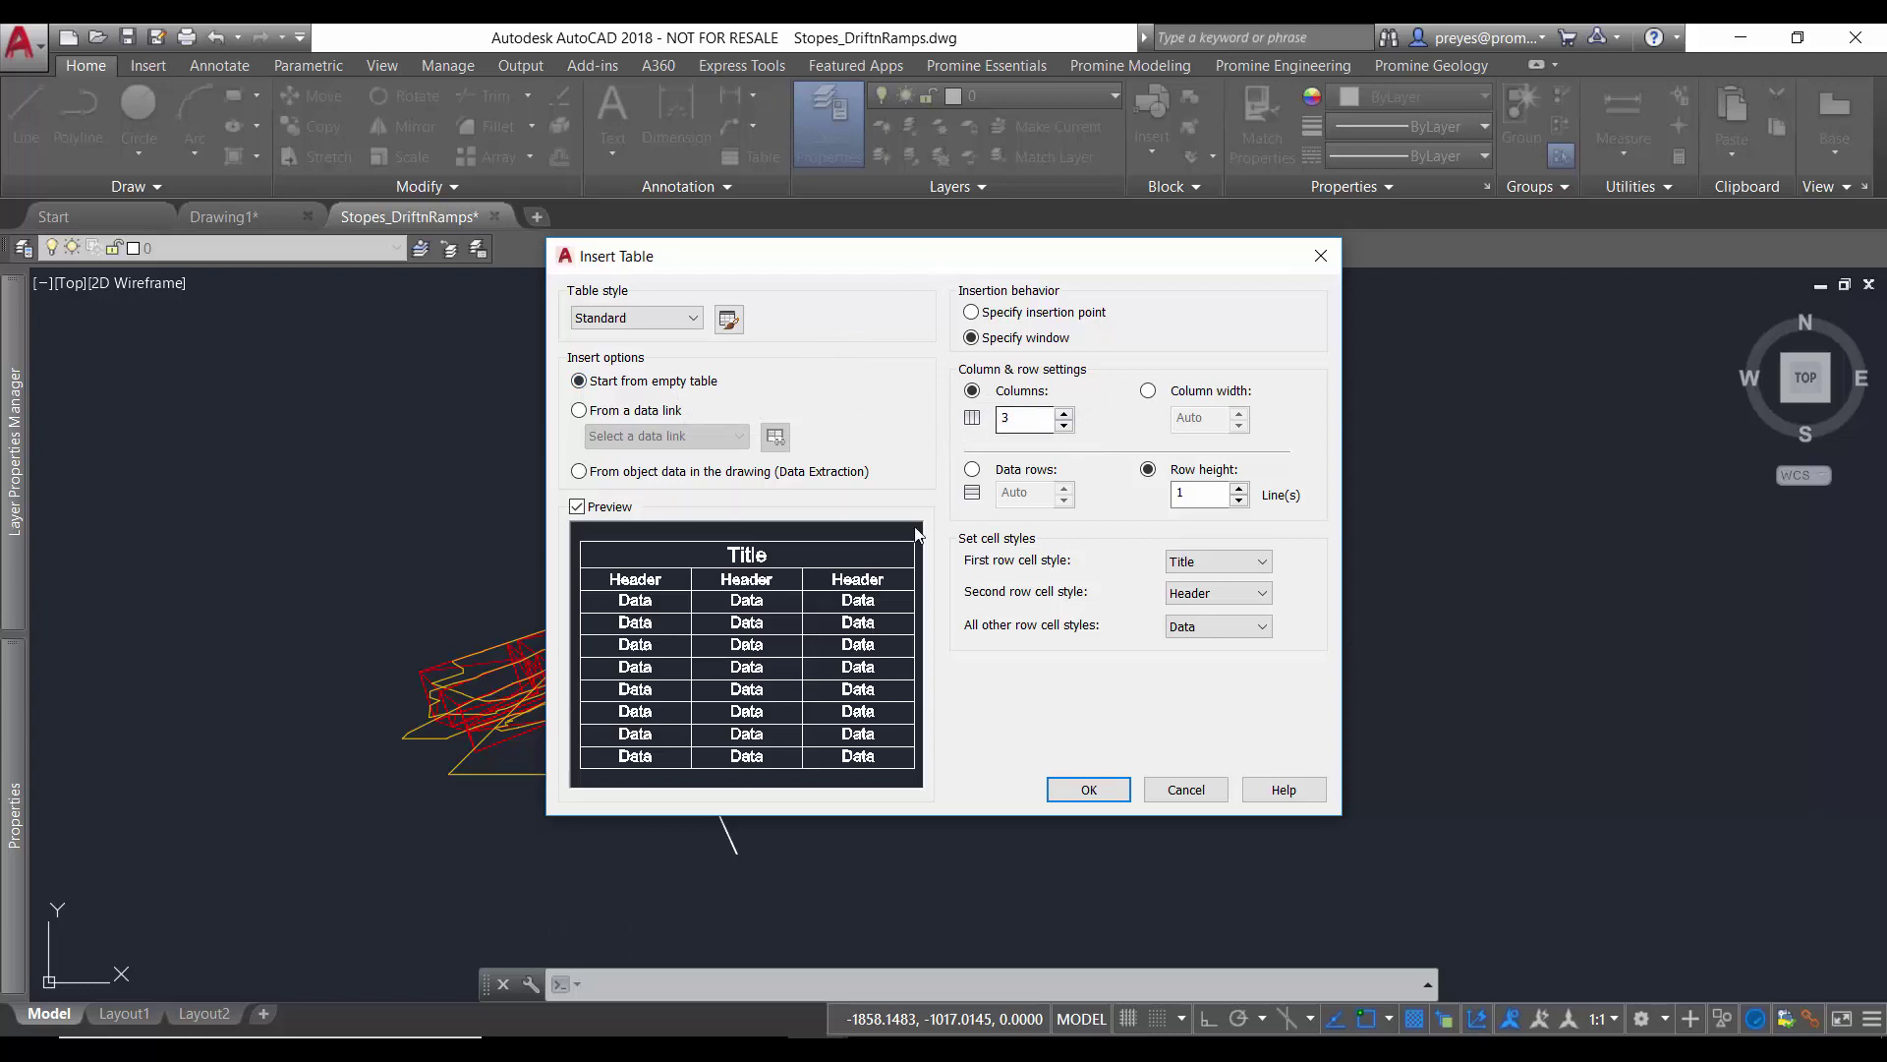
Step: Build the table from a data link, review the Stopes and StopeW links, and create a new link named Stope1
{"action": "left_click", "coordinate": [579, 411]}
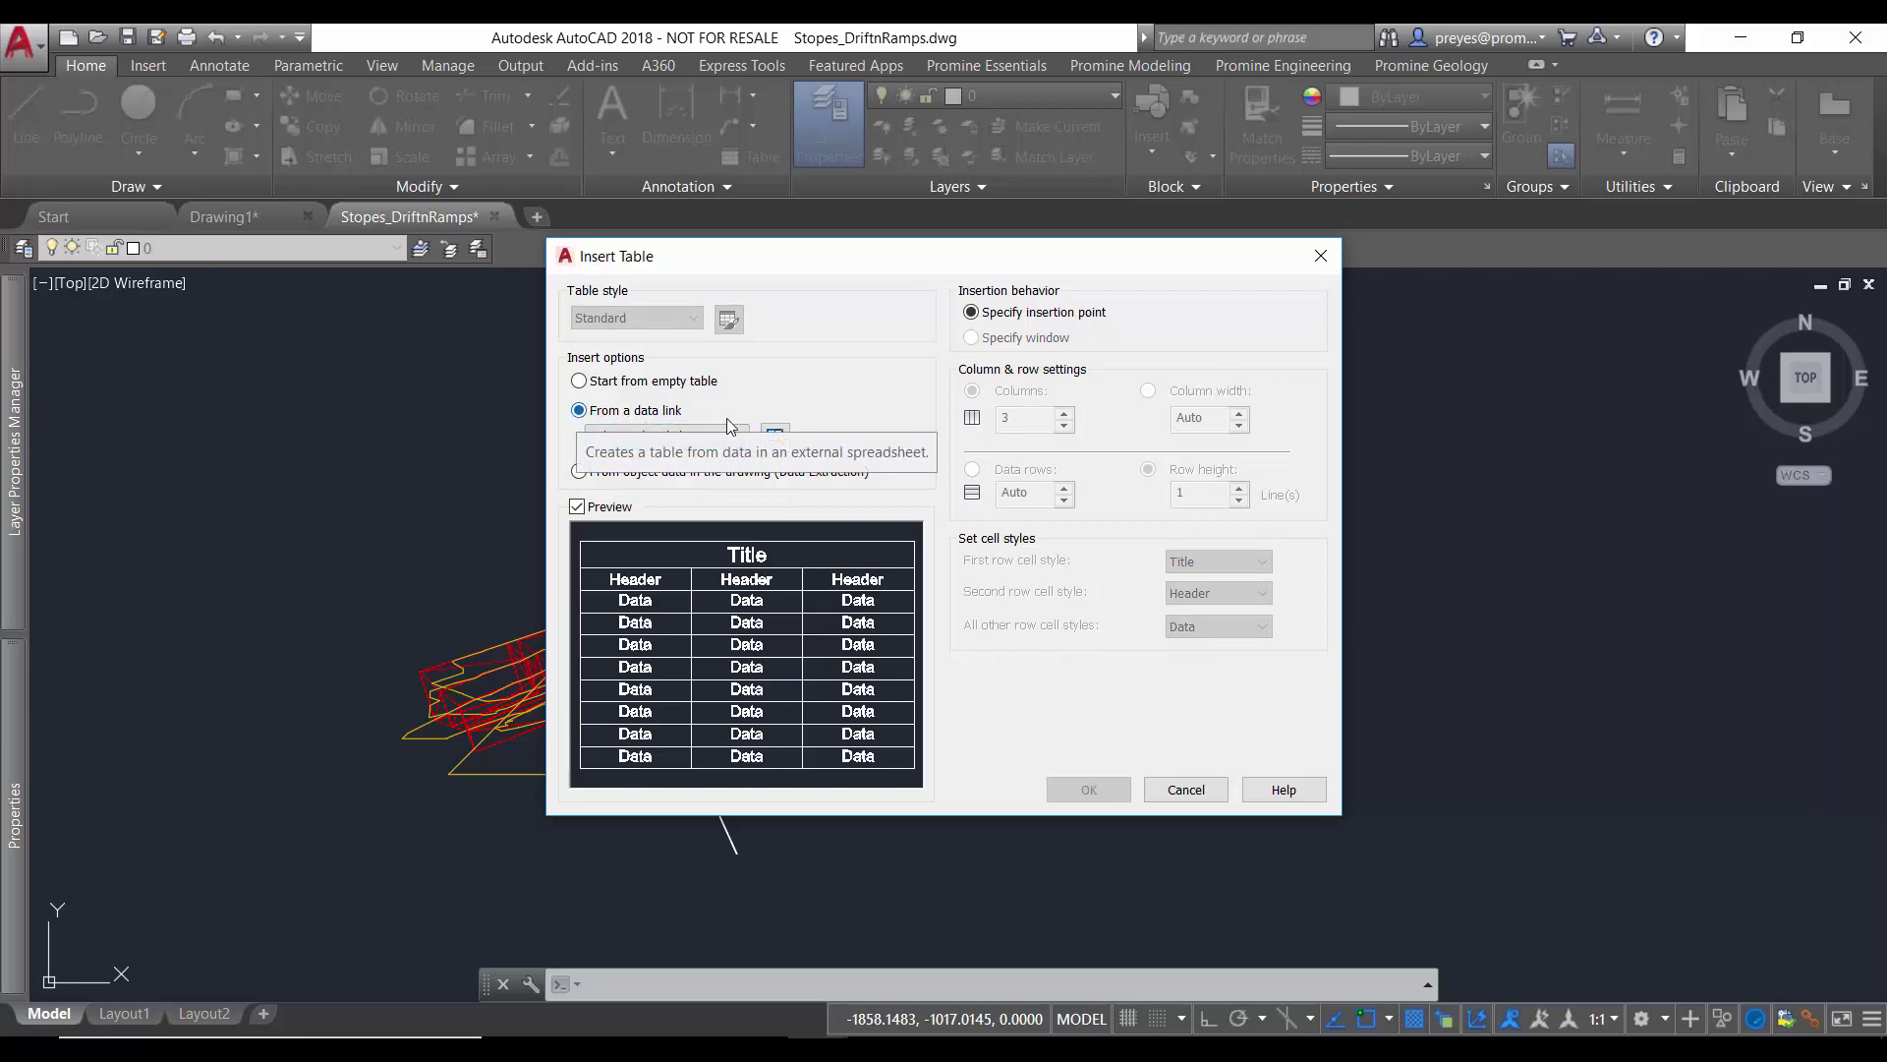
{"action": "left_click", "coordinate": [775, 436]}
{"action": "left_click", "coordinate": [854, 360]}
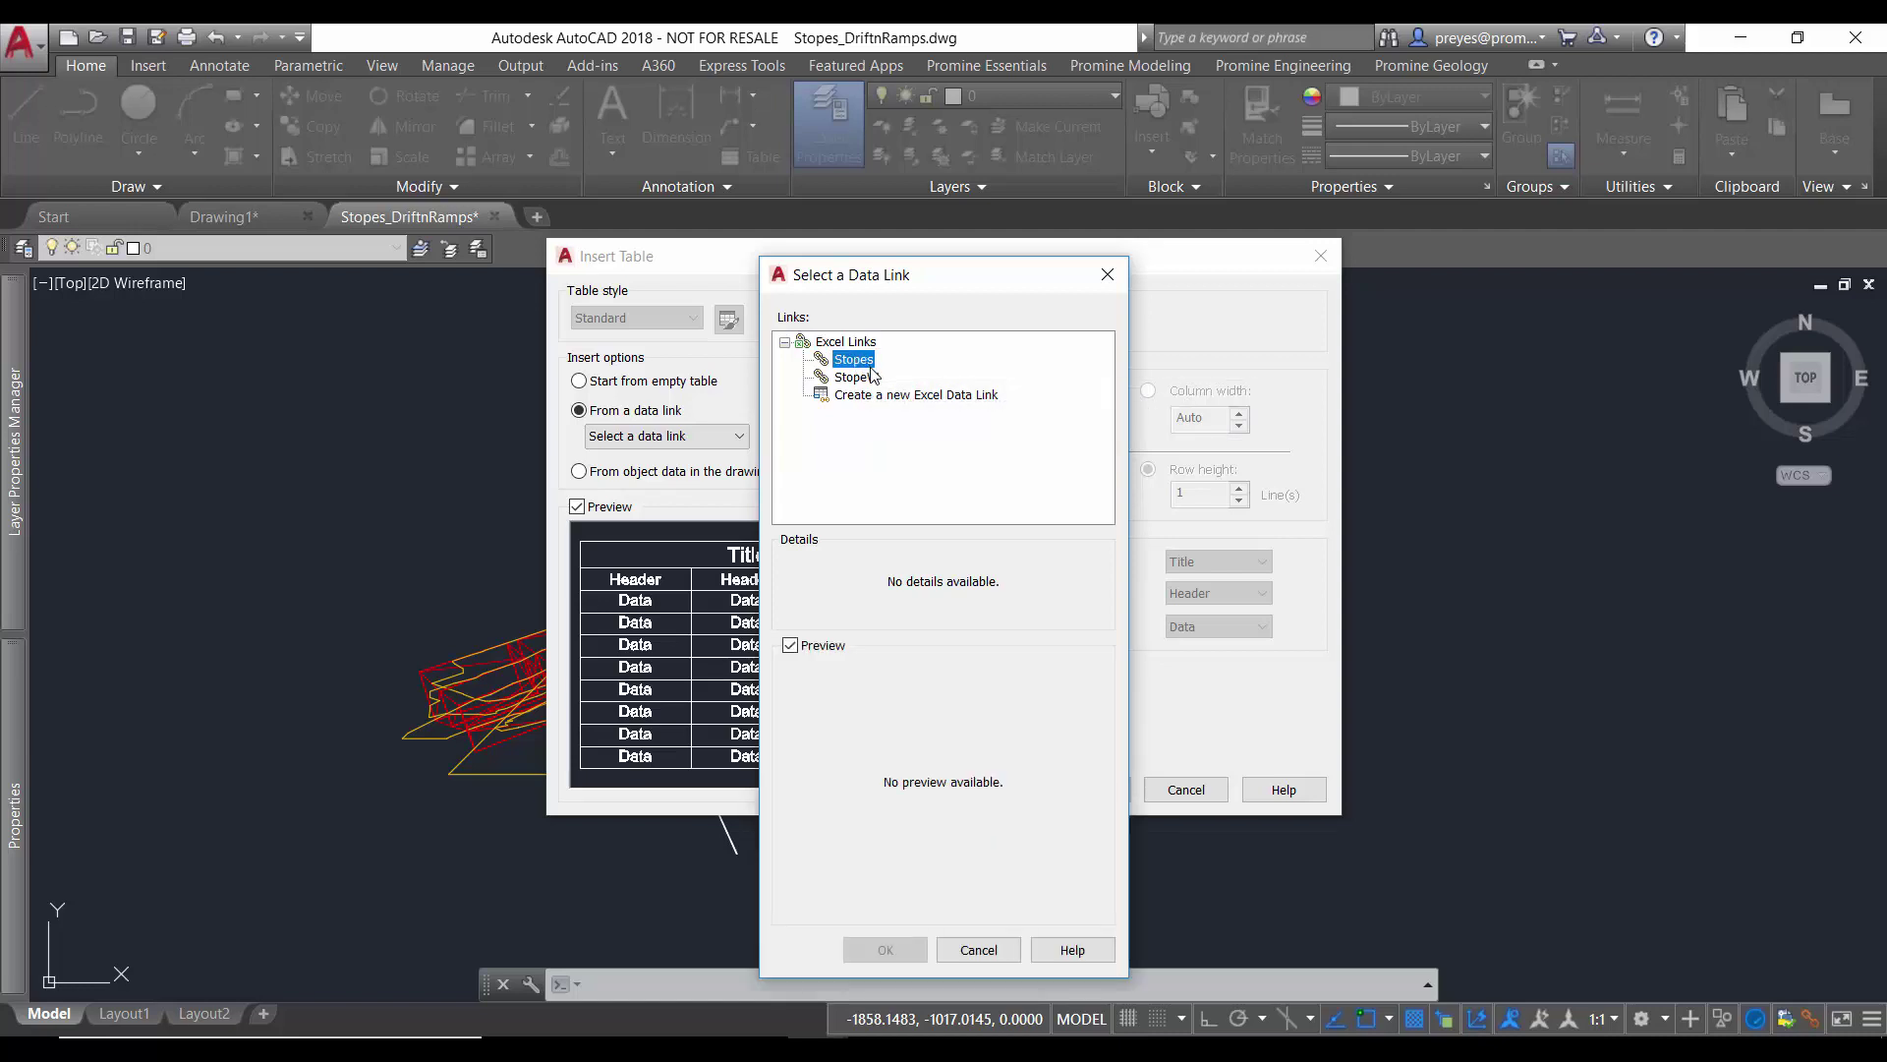
{"action": "left_click", "coordinate": [869, 378]}
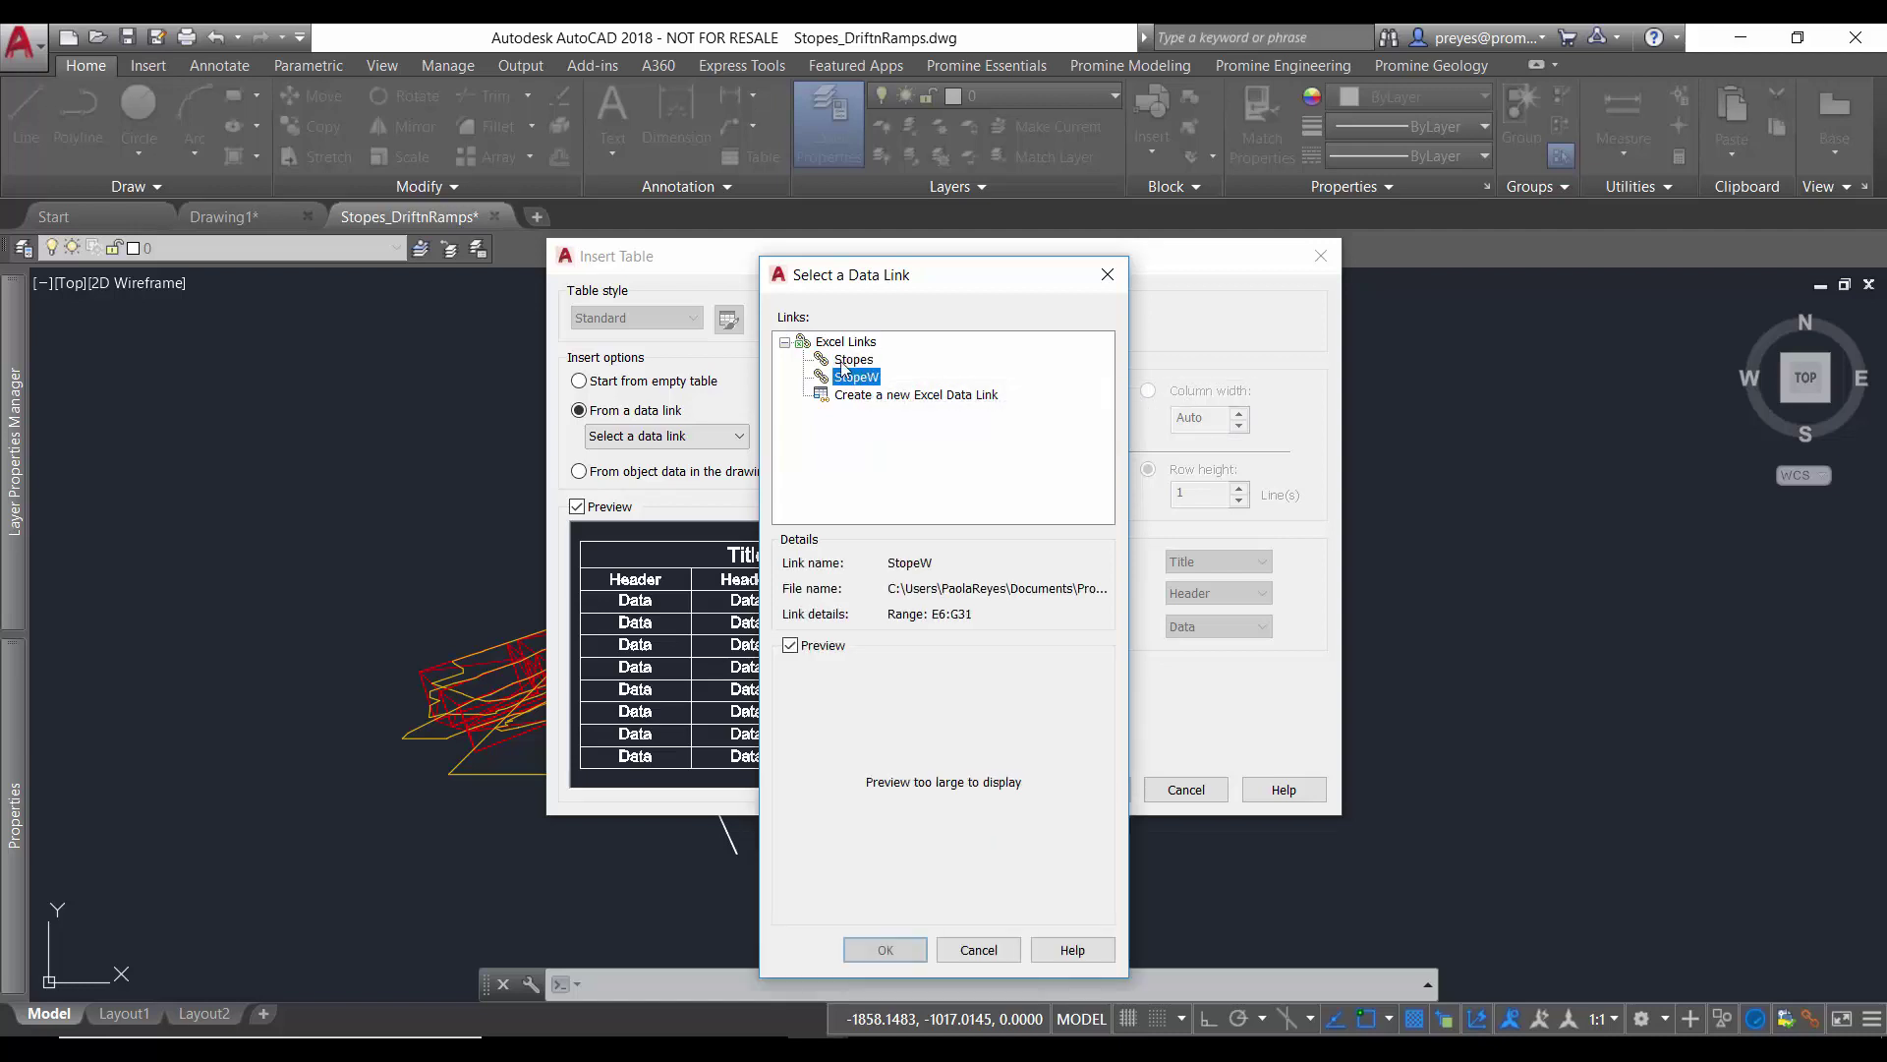
{"action": "left_click", "coordinate": [874, 361]}
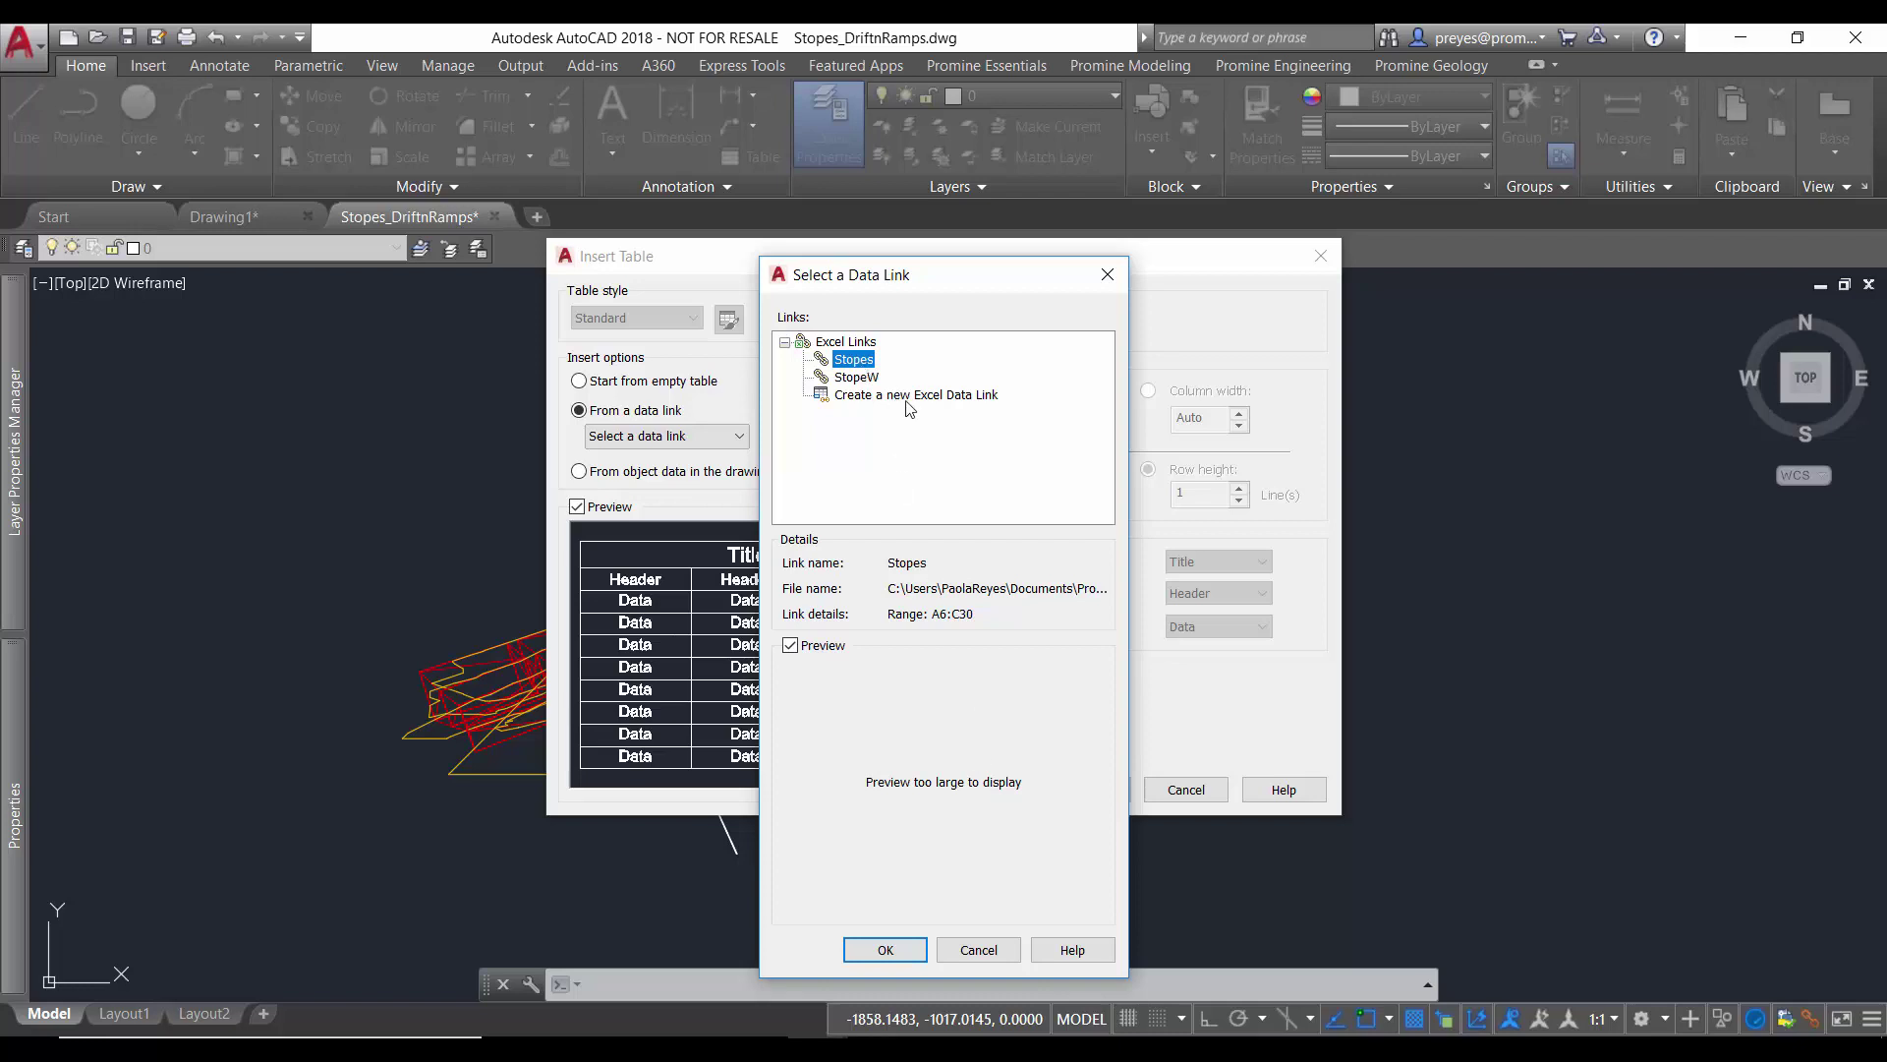
{"action": "left_click", "coordinate": [905, 397]}
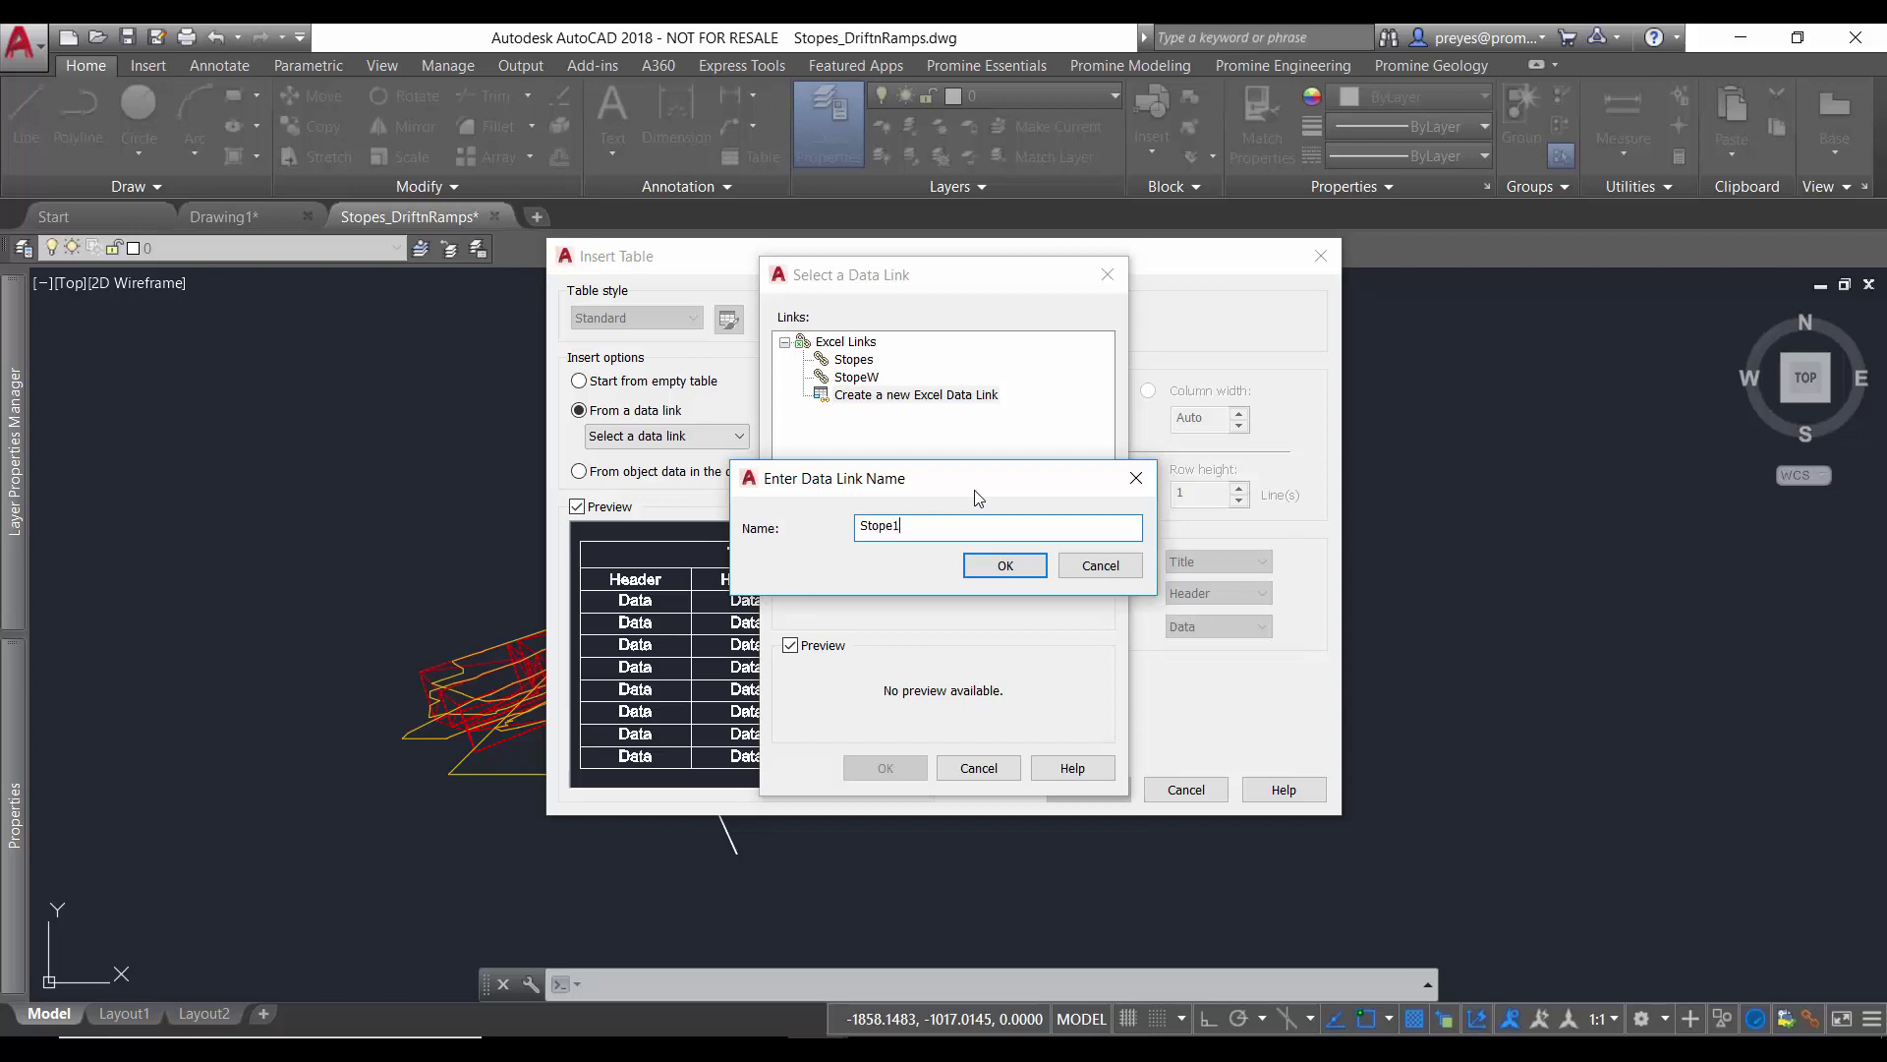
{"action": "left_click", "coordinate": [995, 565]}
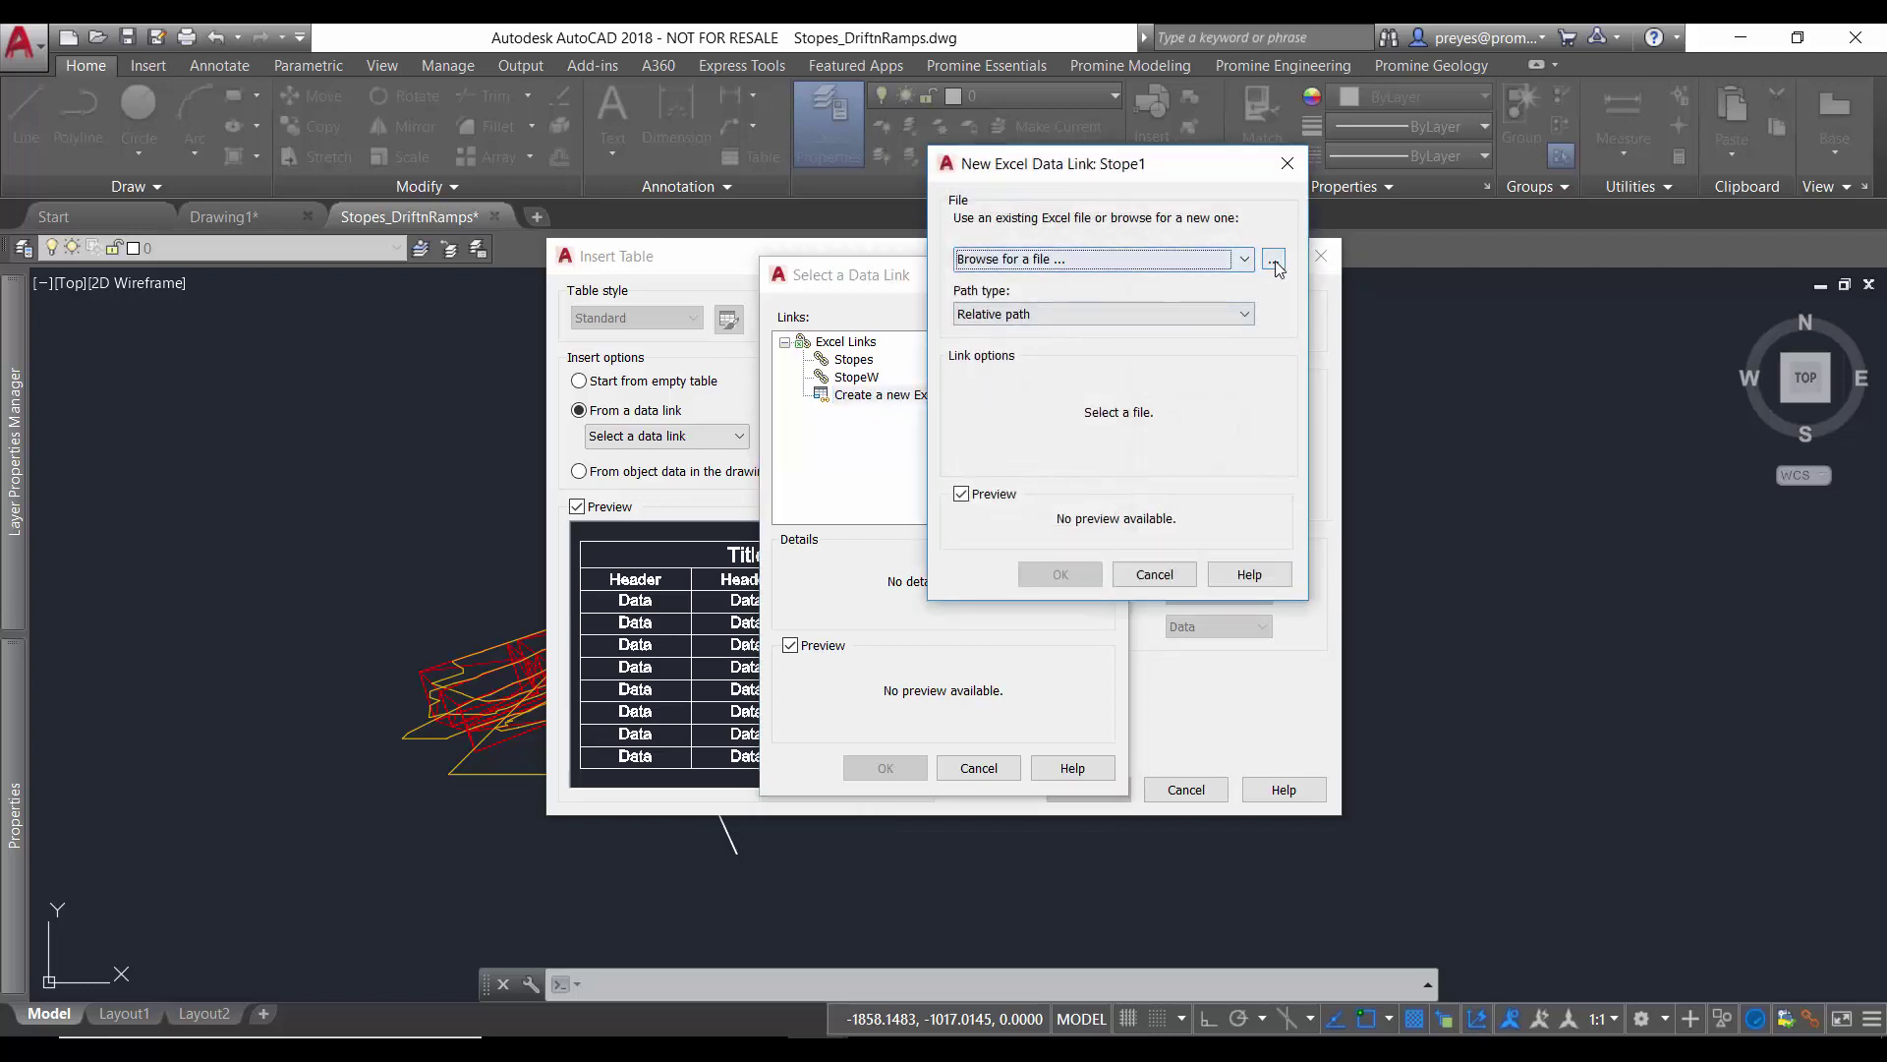
Step: Point the Stope1 link at Stope Data(OLD).xlsx and choose Link to range
{"action": "left_click", "coordinate": [1273, 260]}
{"action": "left_click", "coordinate": [1194, 449]}
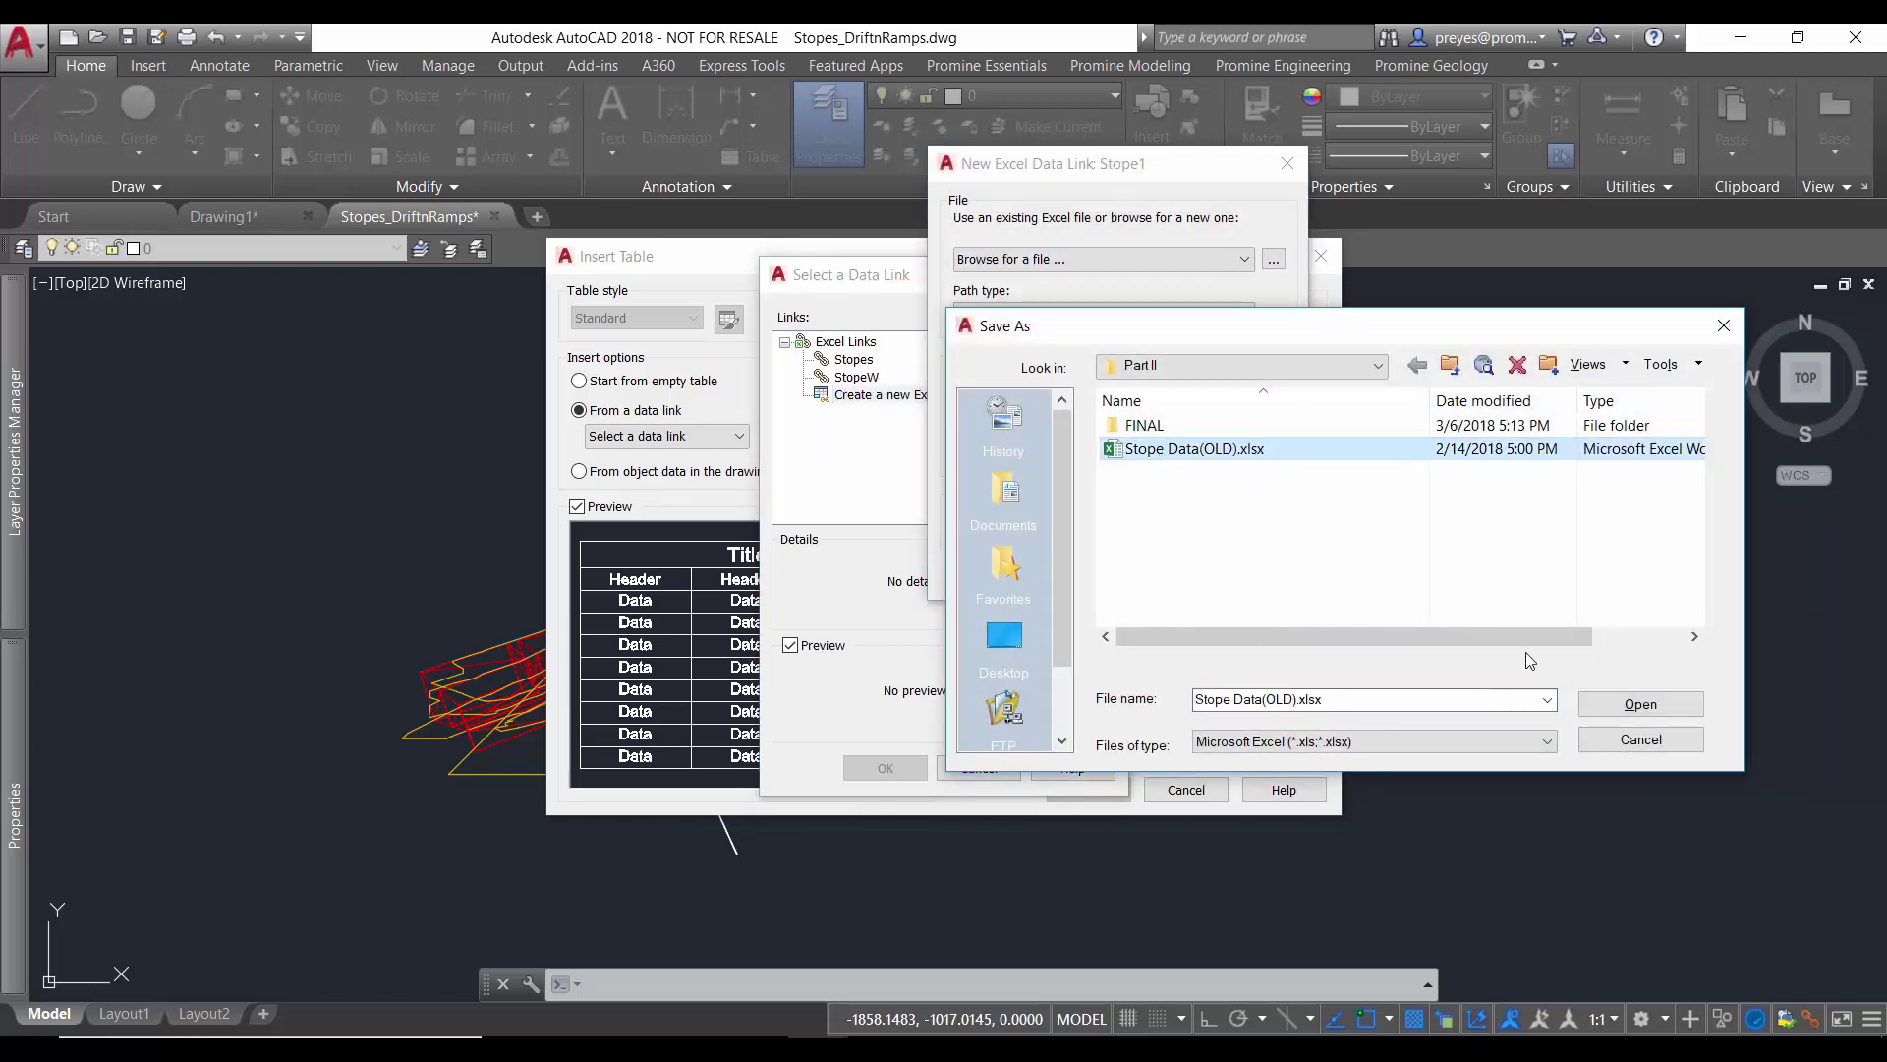
{"action": "left_click", "coordinate": [1640, 704]}
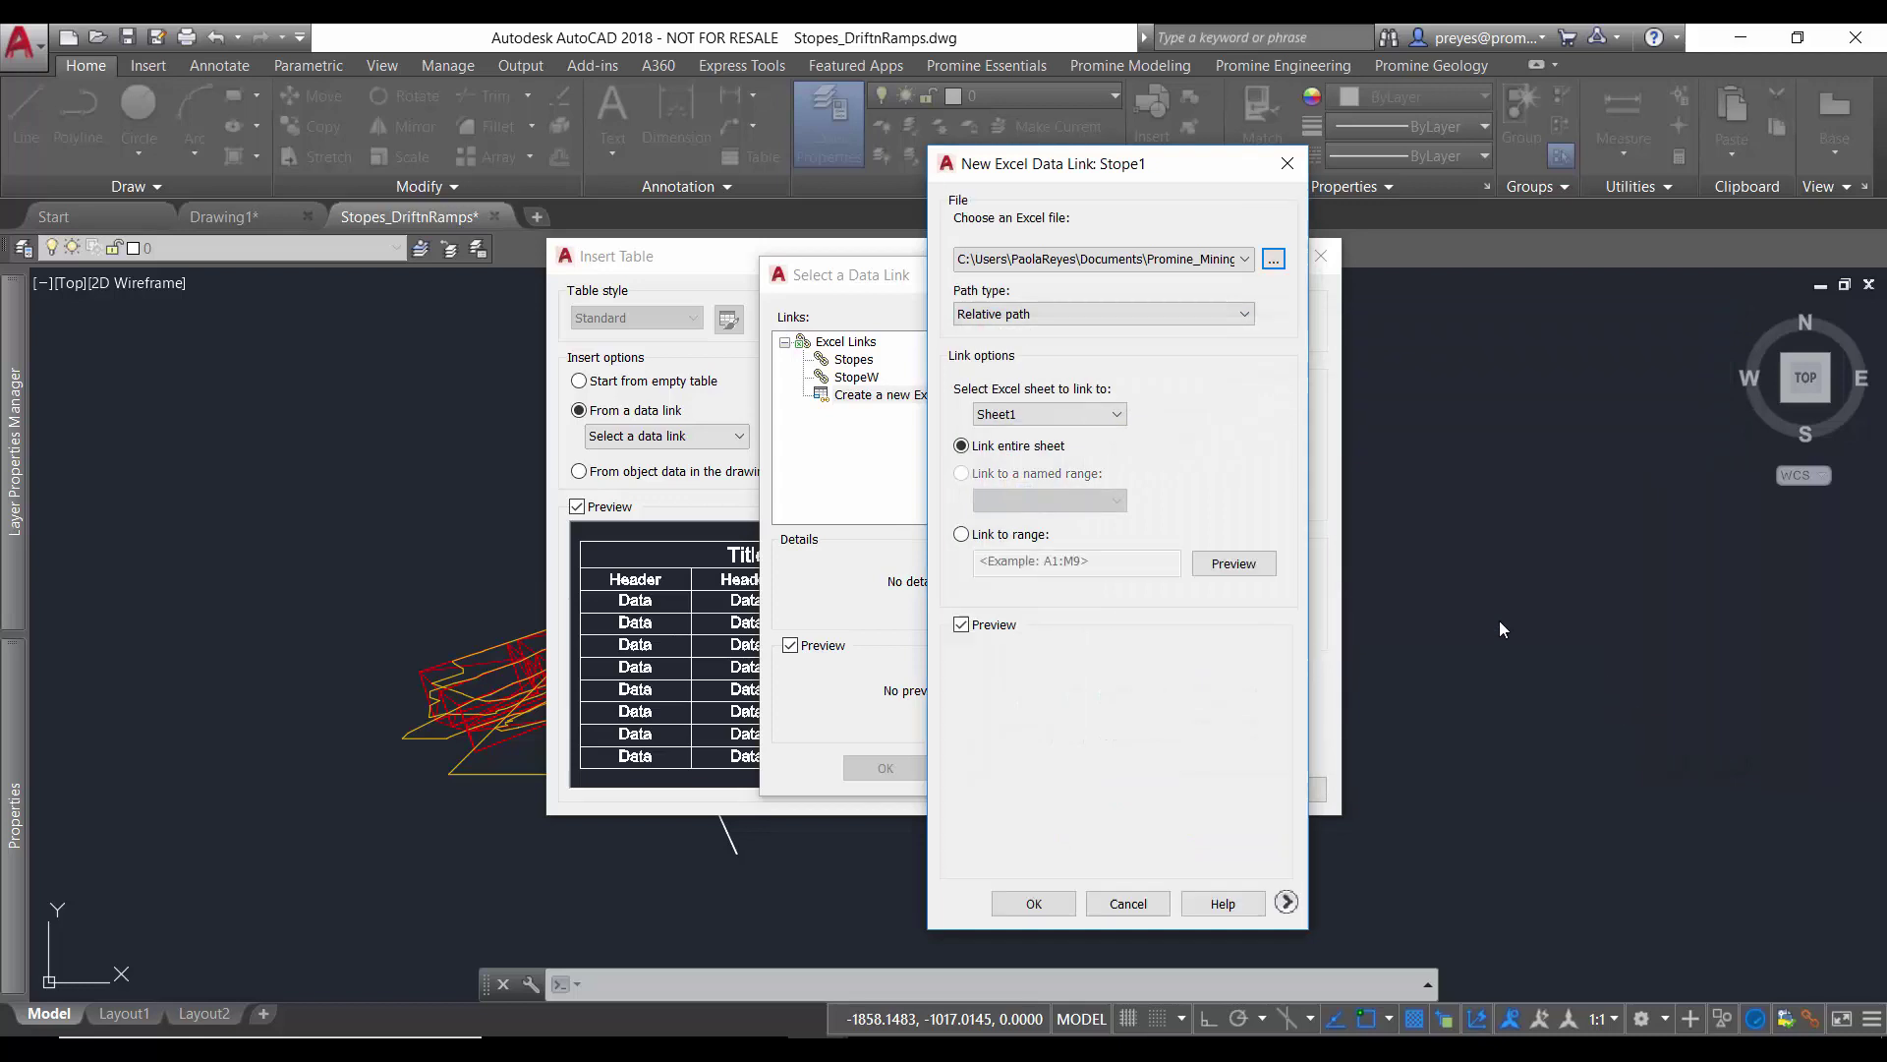
{"action": "left_click", "coordinate": [963, 535]}
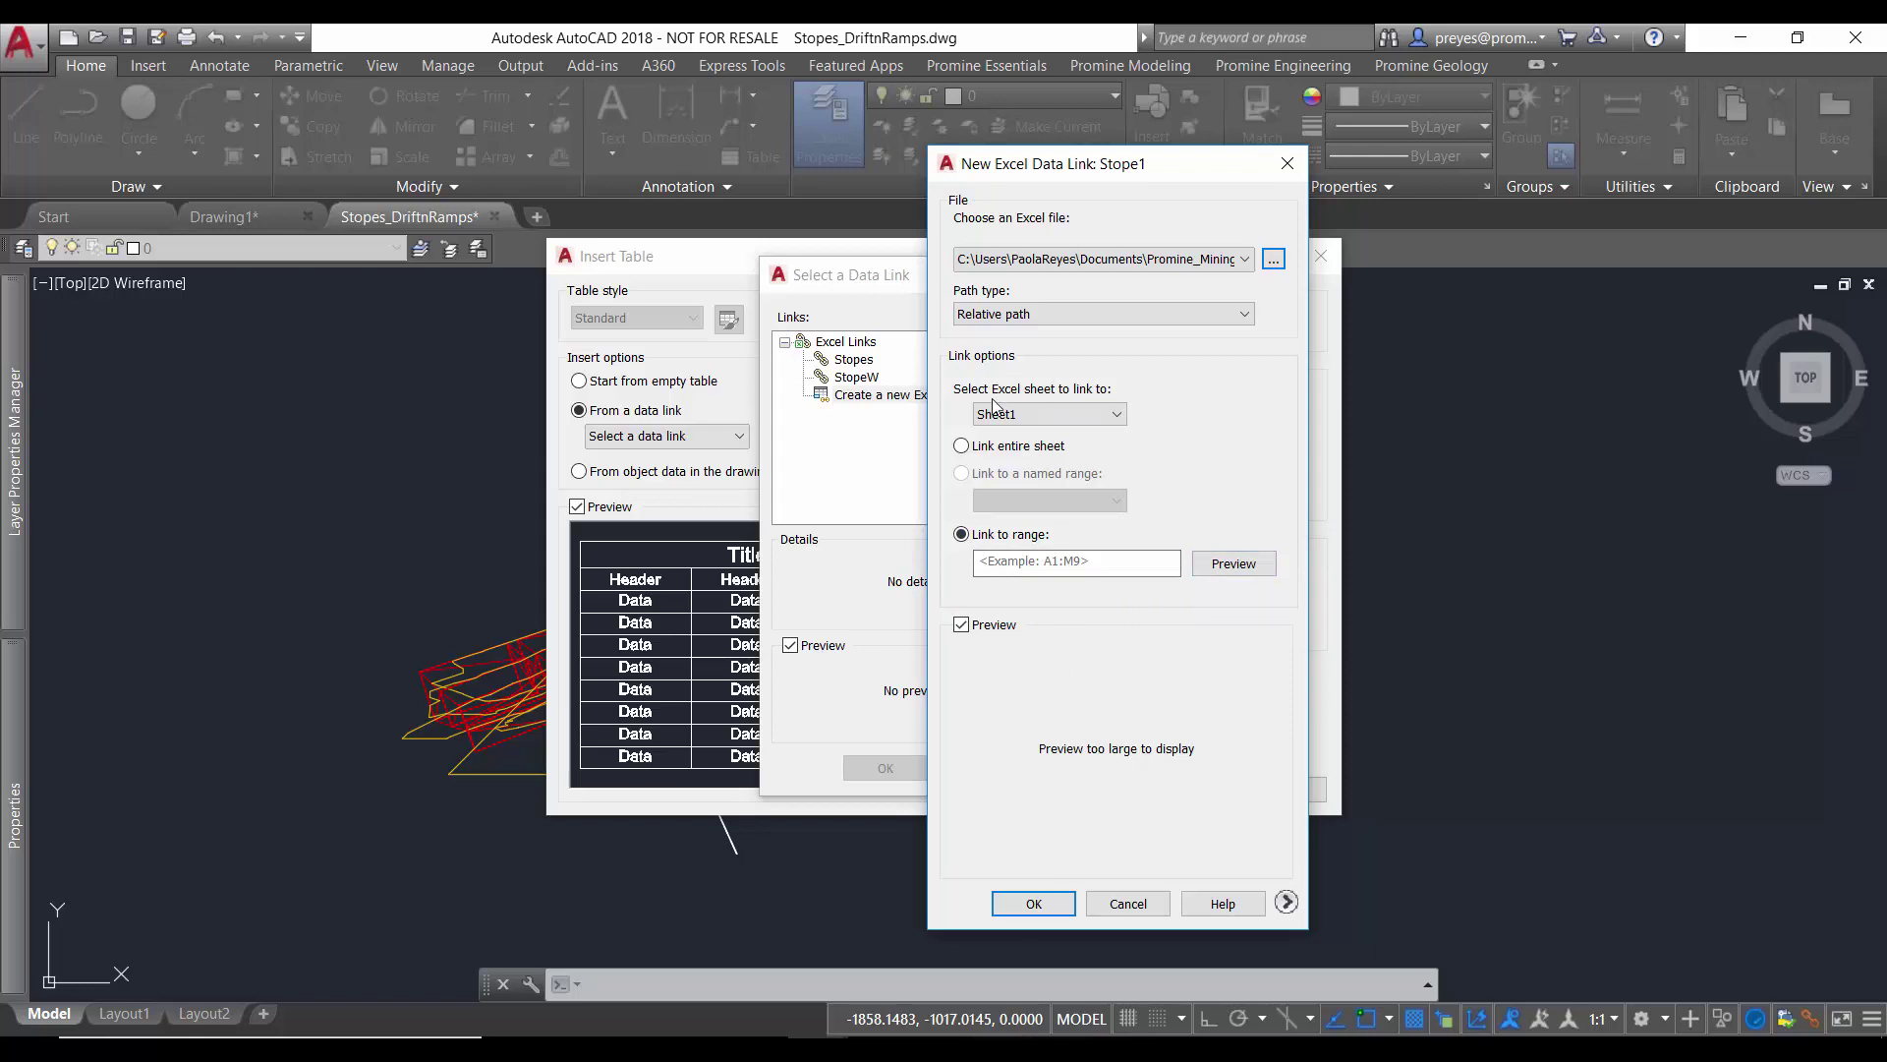
Step: Check in Excel that the first stope table runs through row 30
{"action": "key", "text": "alt+Tab"}
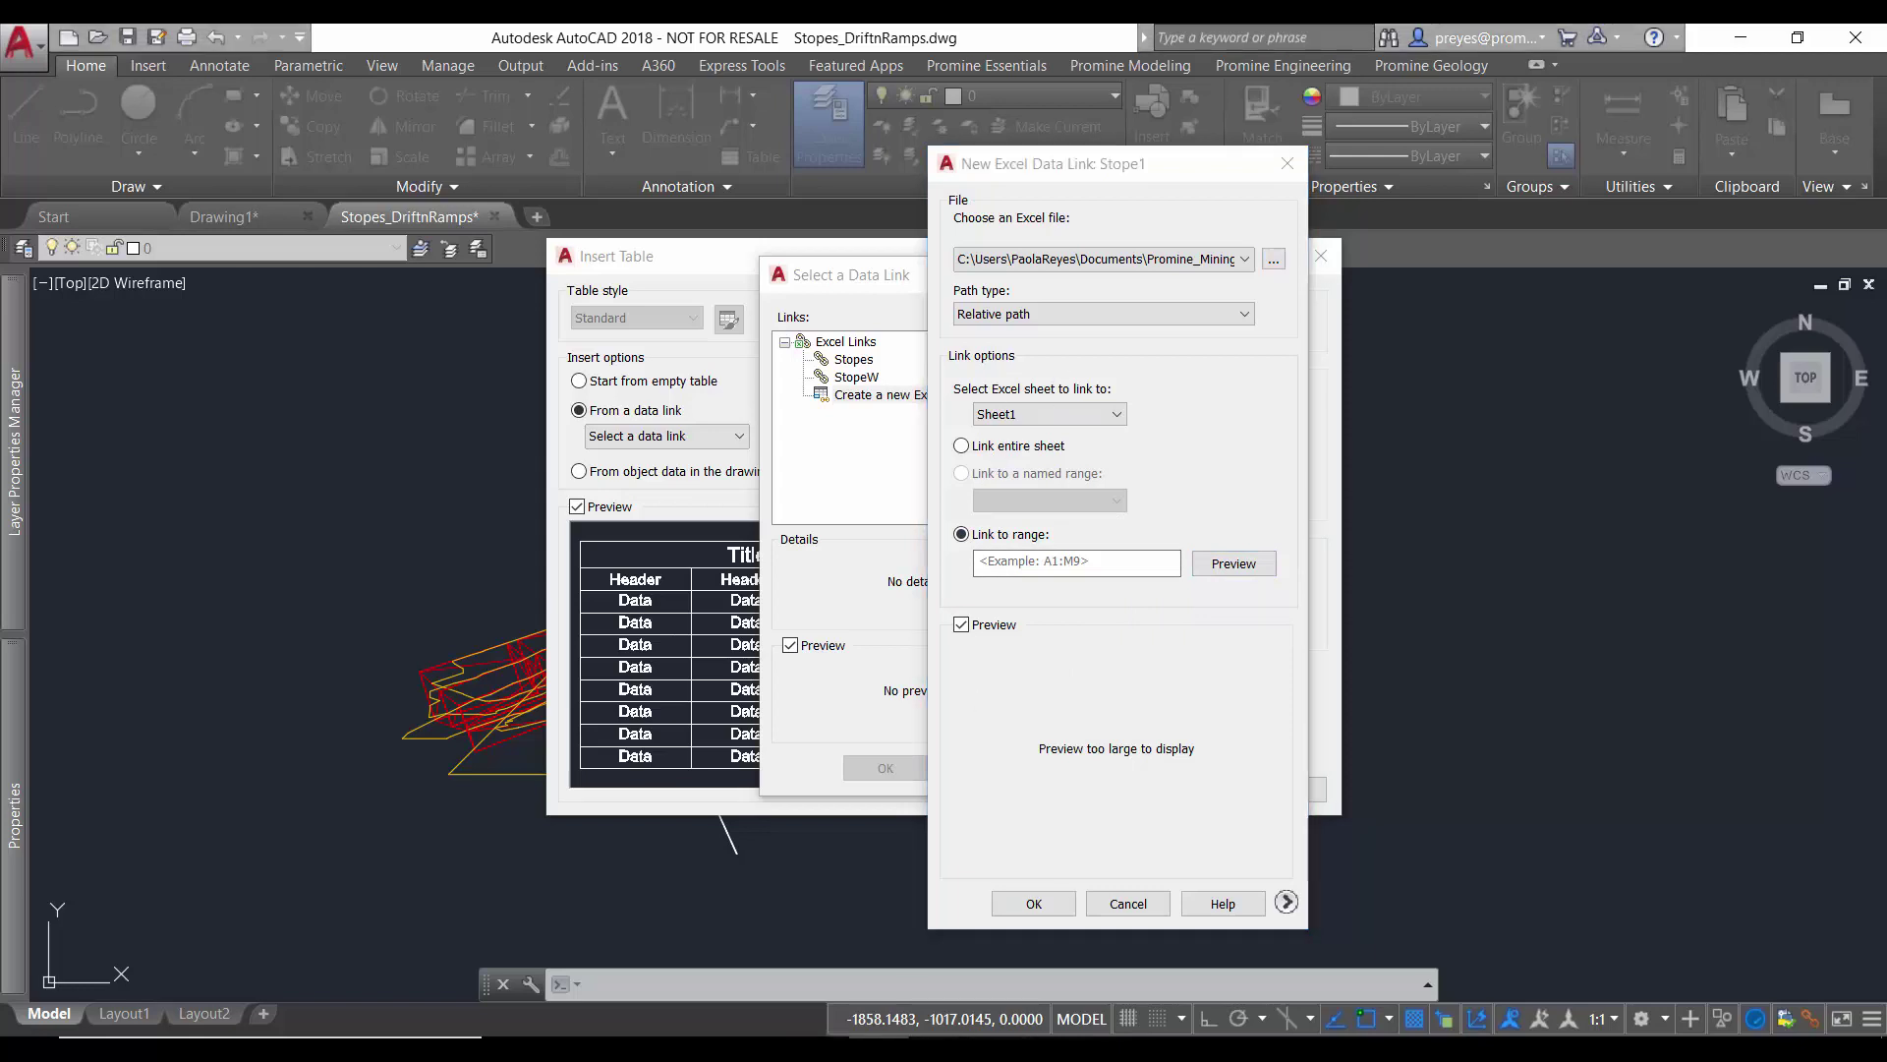
{"action": "scroll", "coordinate": [400, 521], "scroll_direction": "up", "scroll_amount": 7}
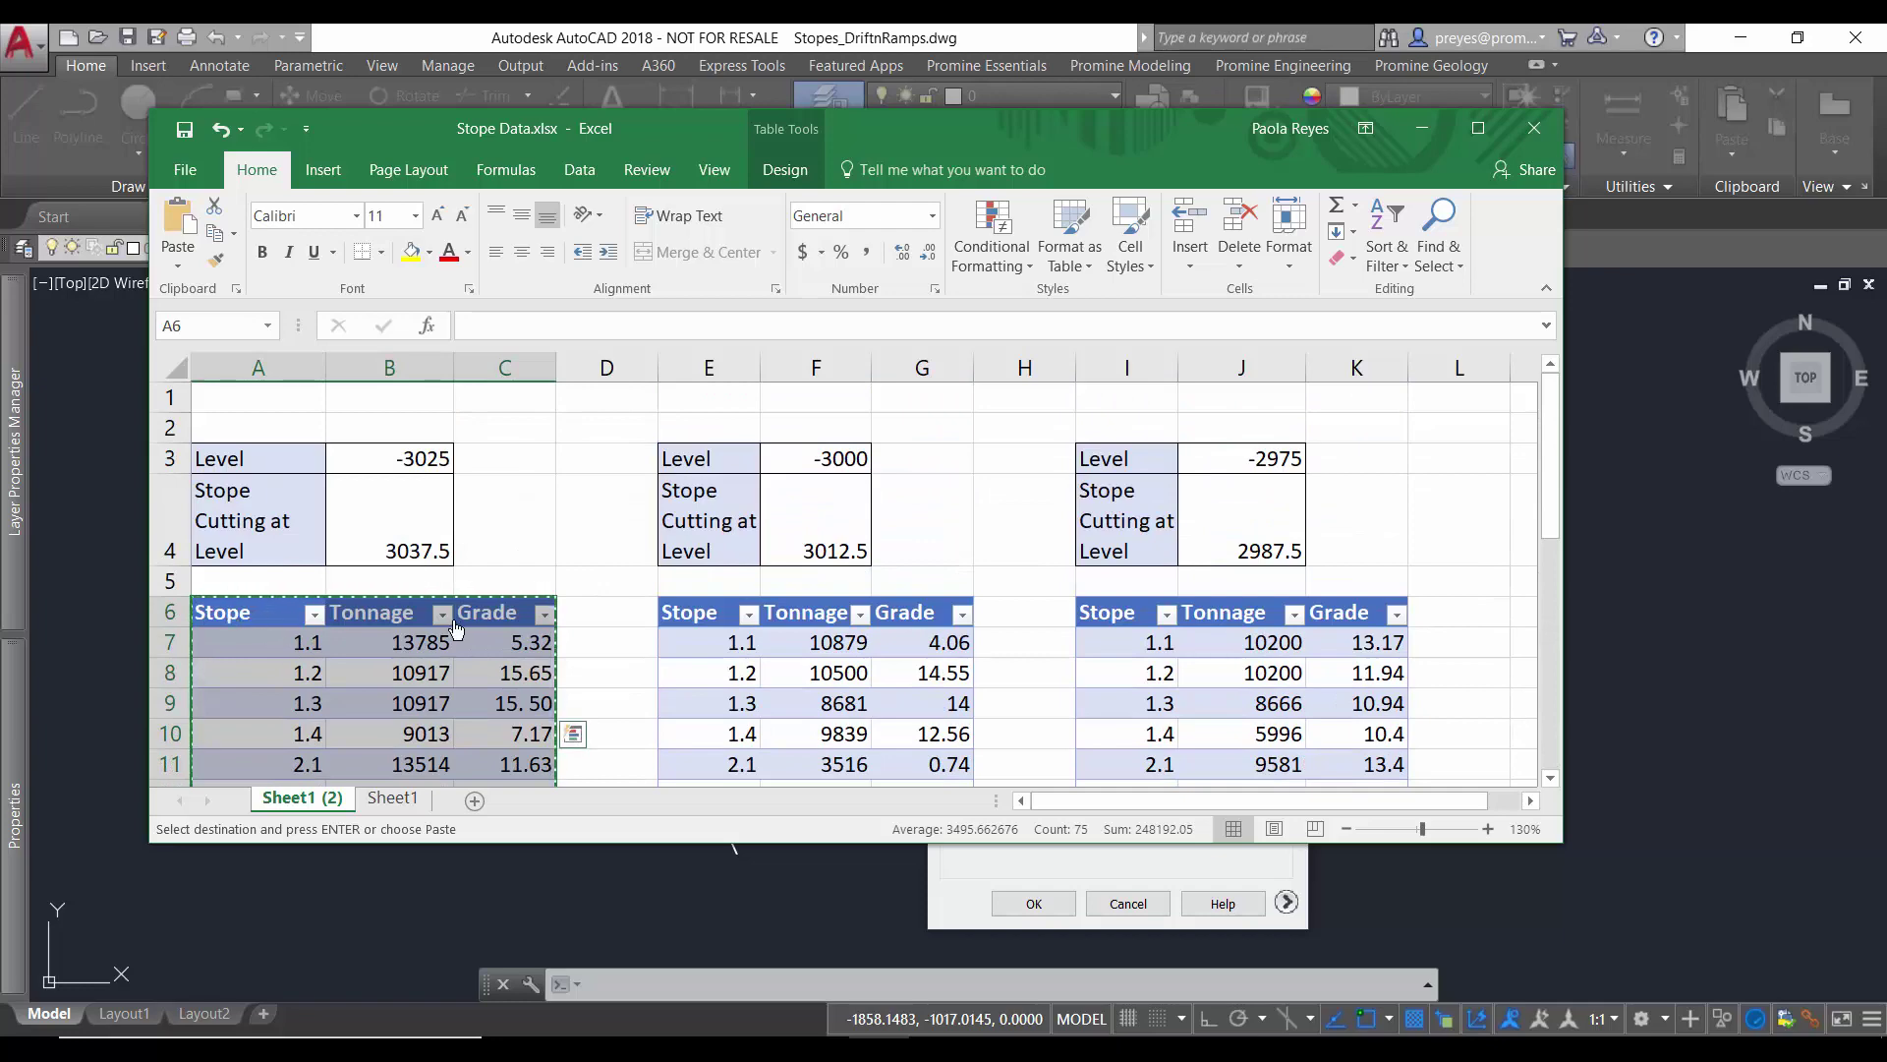
{"action": "scroll", "coordinate": [516, 624], "scroll_direction": "down", "scroll_amount": 6}
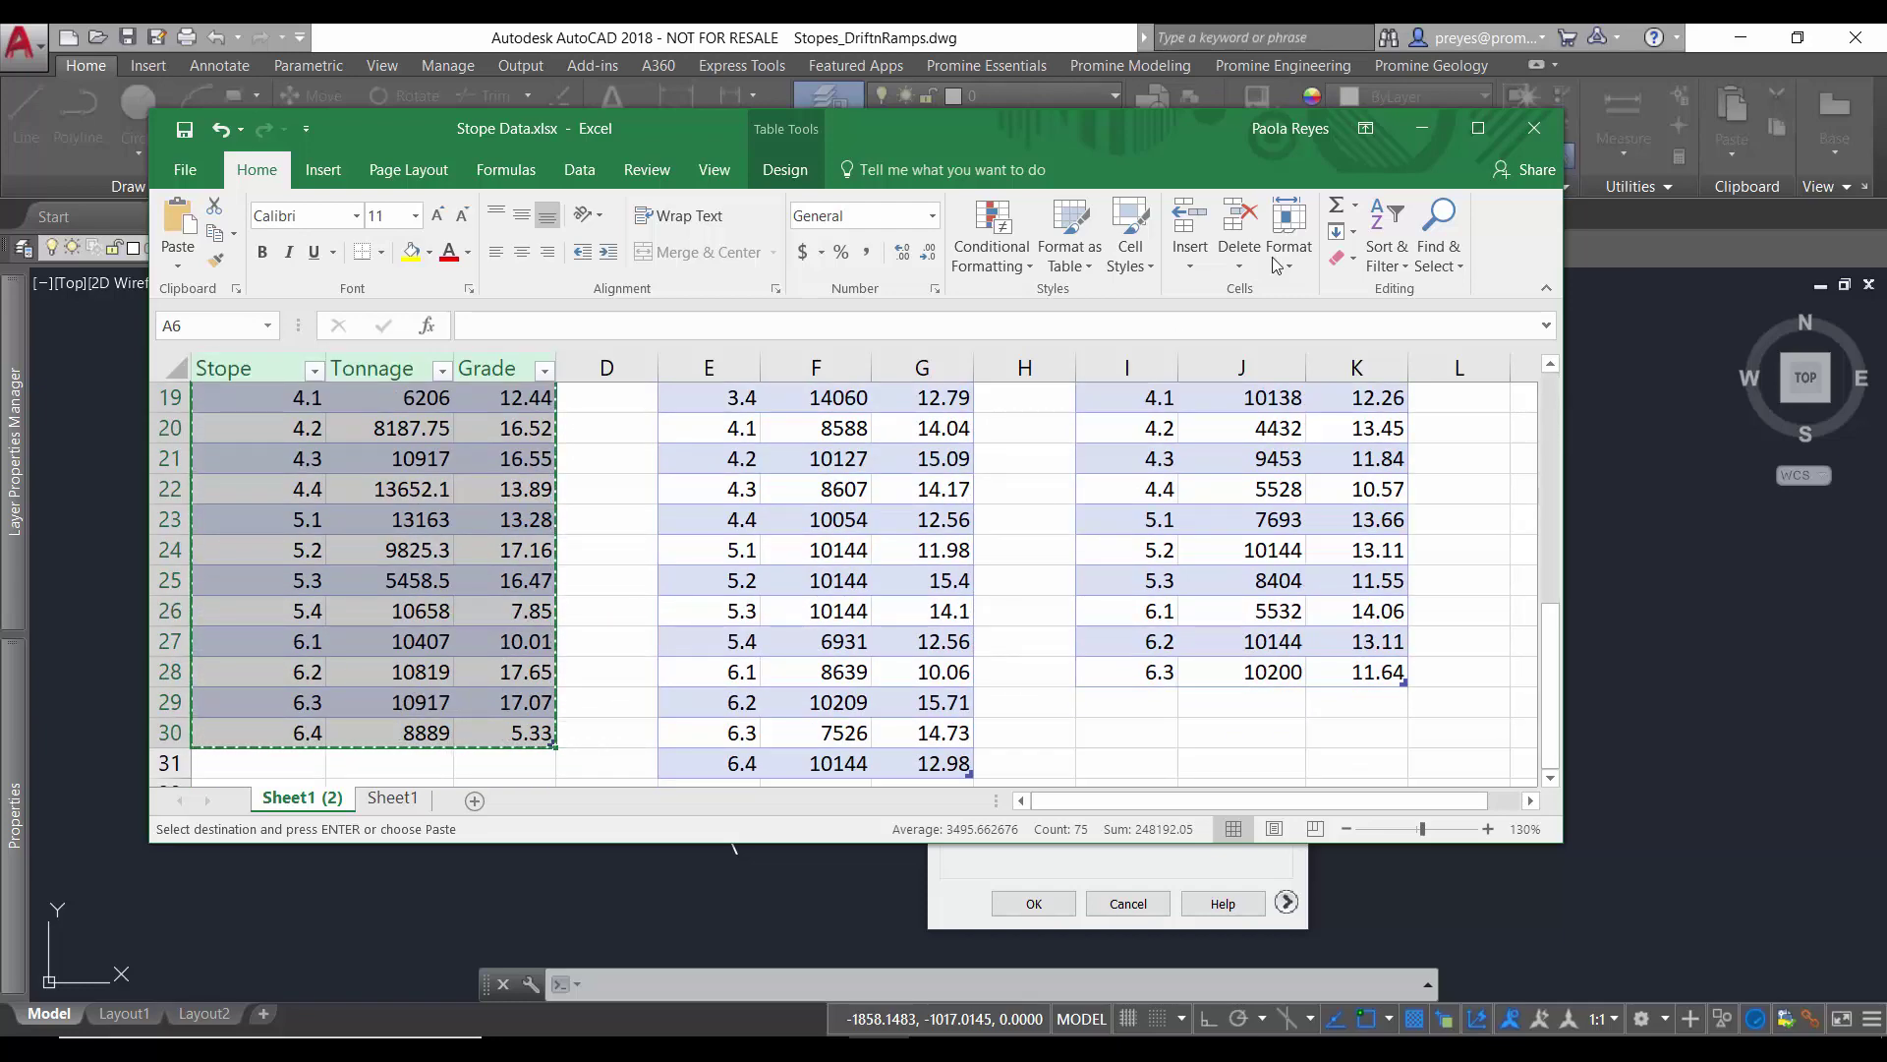
Step: Set the Stope1 link range to A6:C30 and select Stope1 as the table's data source
{"action": "left_click", "coordinate": [1422, 128]}
{"action": "left_click", "coordinate": [1044, 560]}
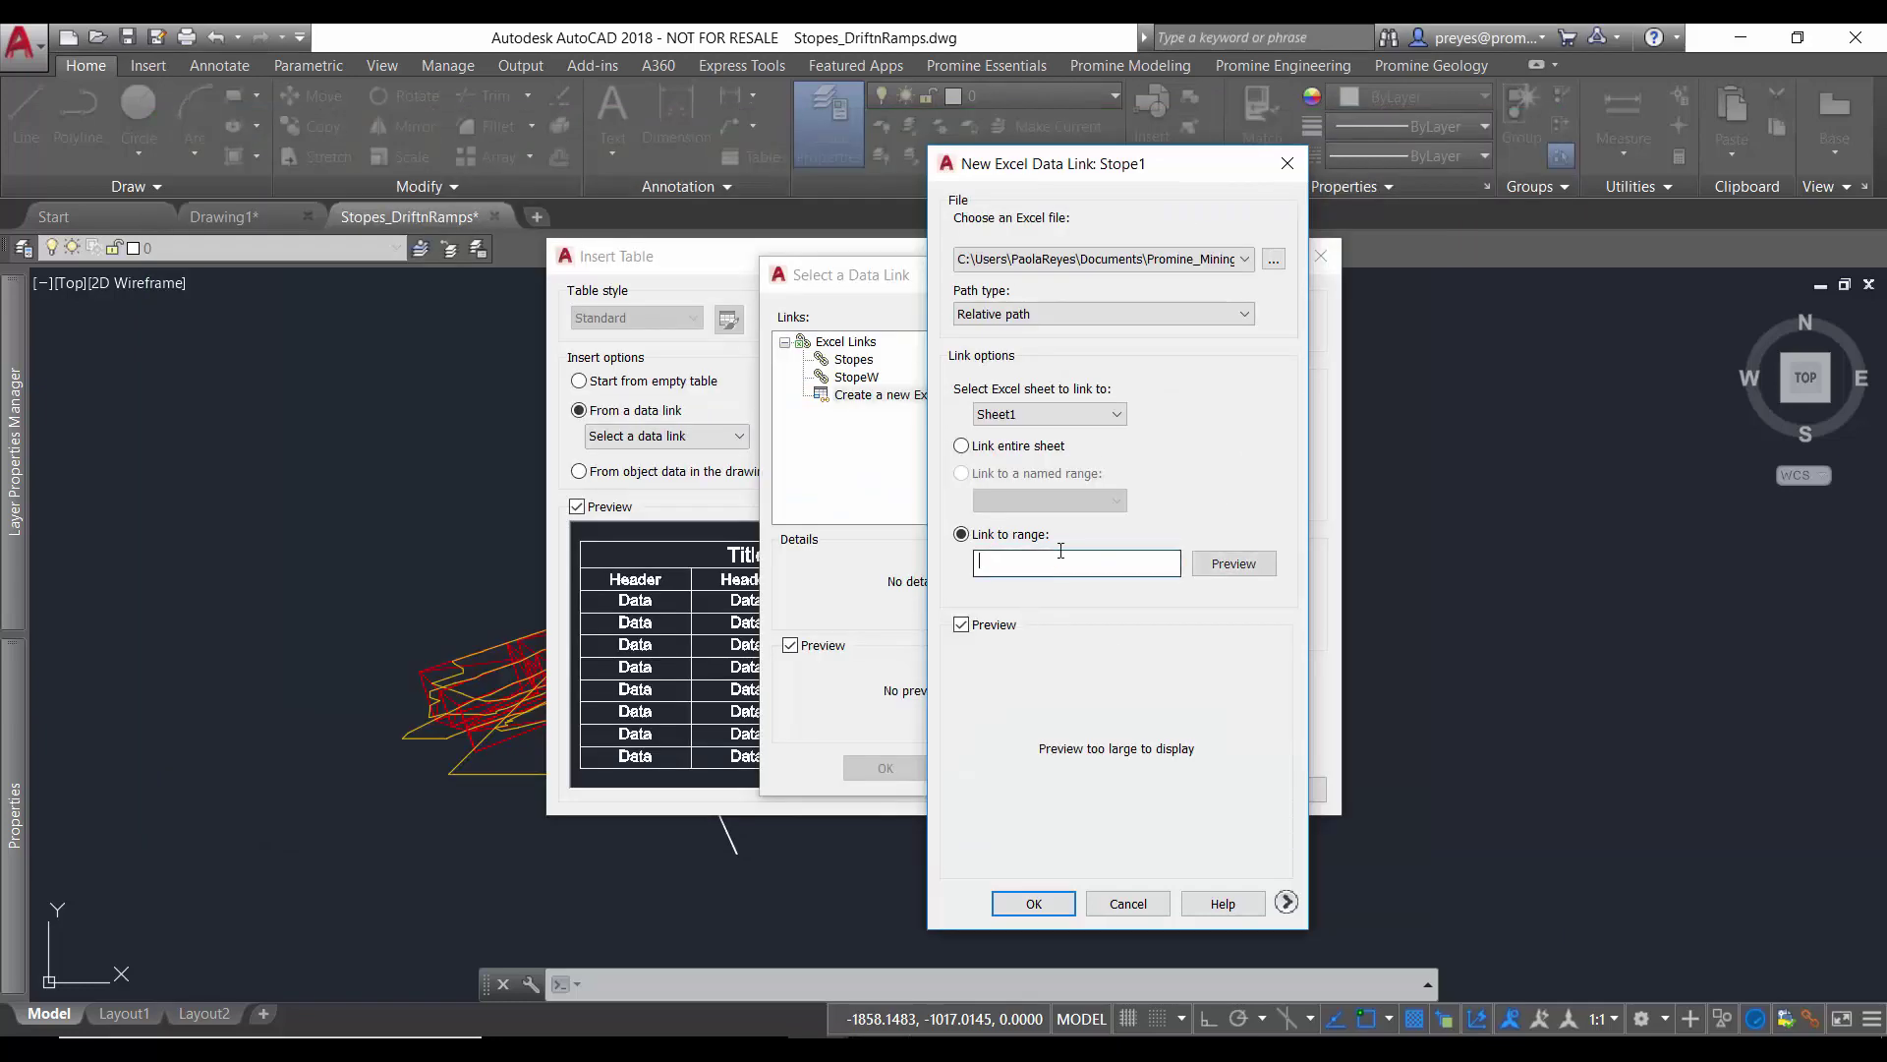
{"action": "type", "text": "A6:C30"}
{"action": "left_click", "coordinate": [1034, 903]}
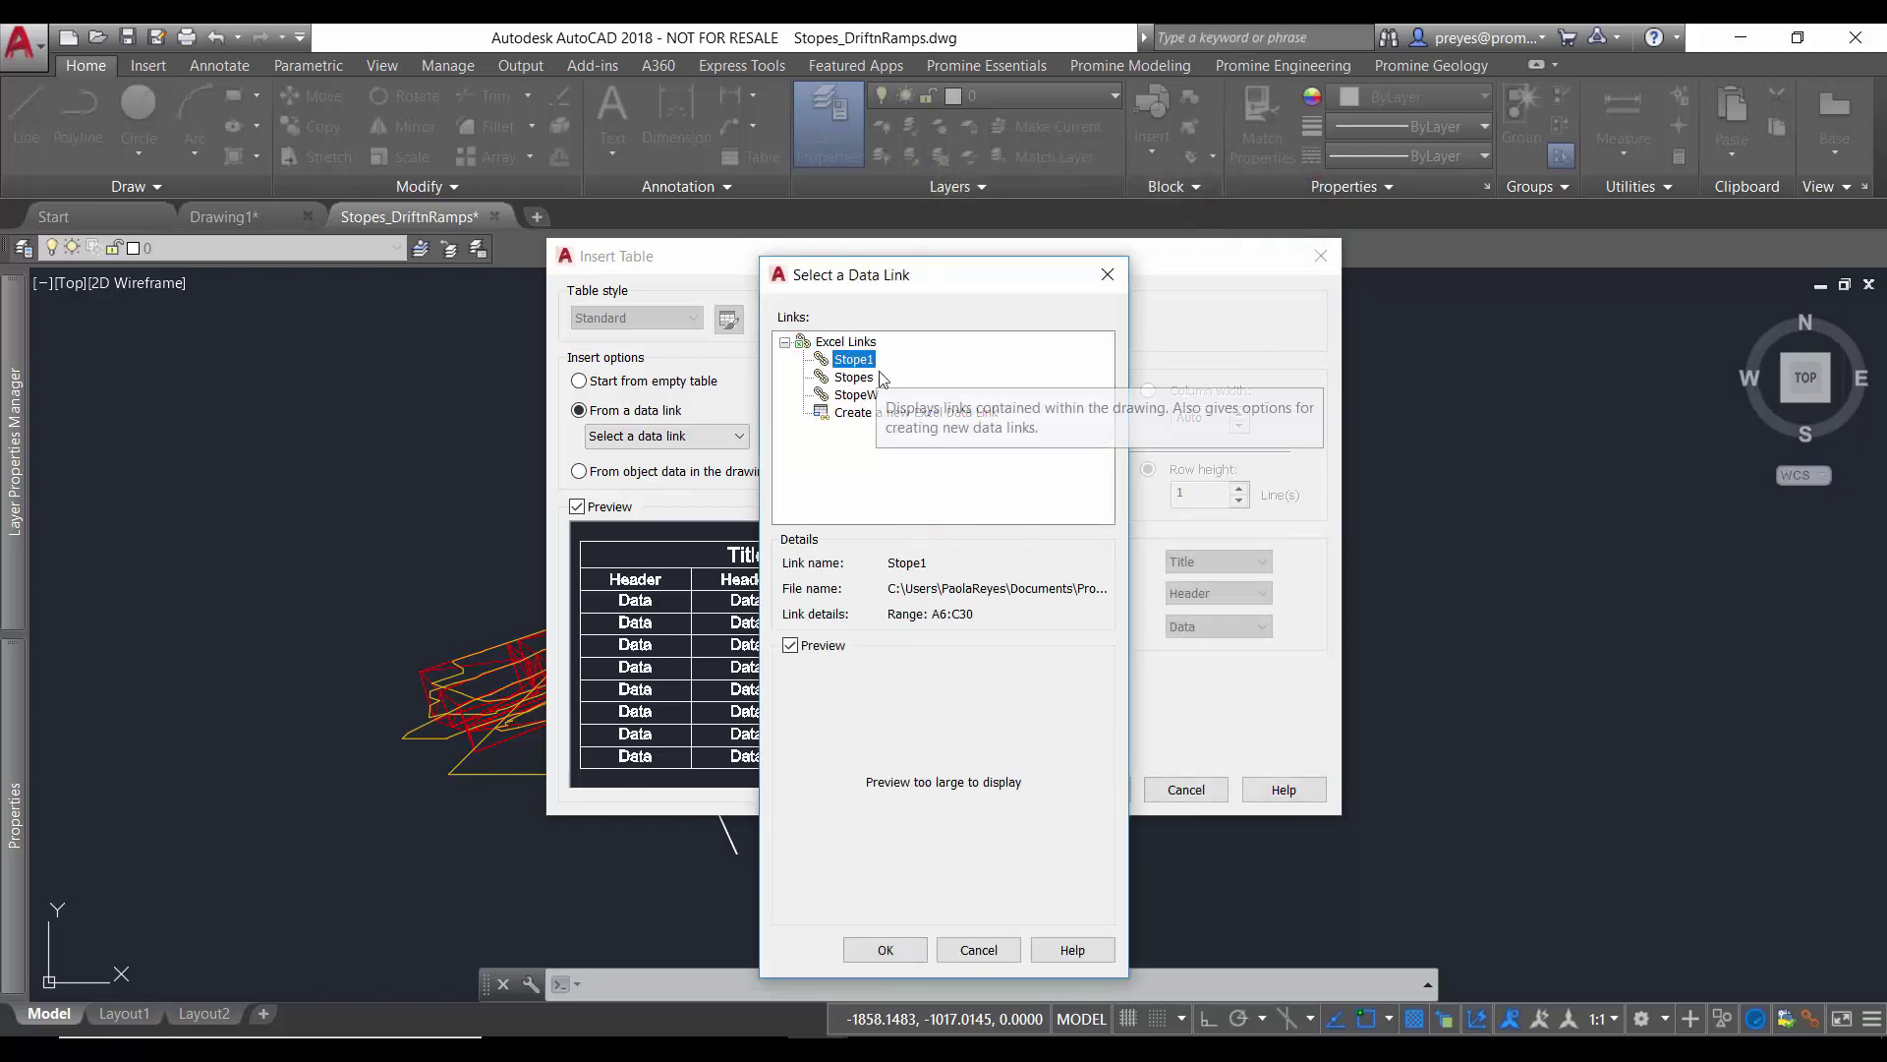
{"action": "left_click", "coordinate": [890, 951]}
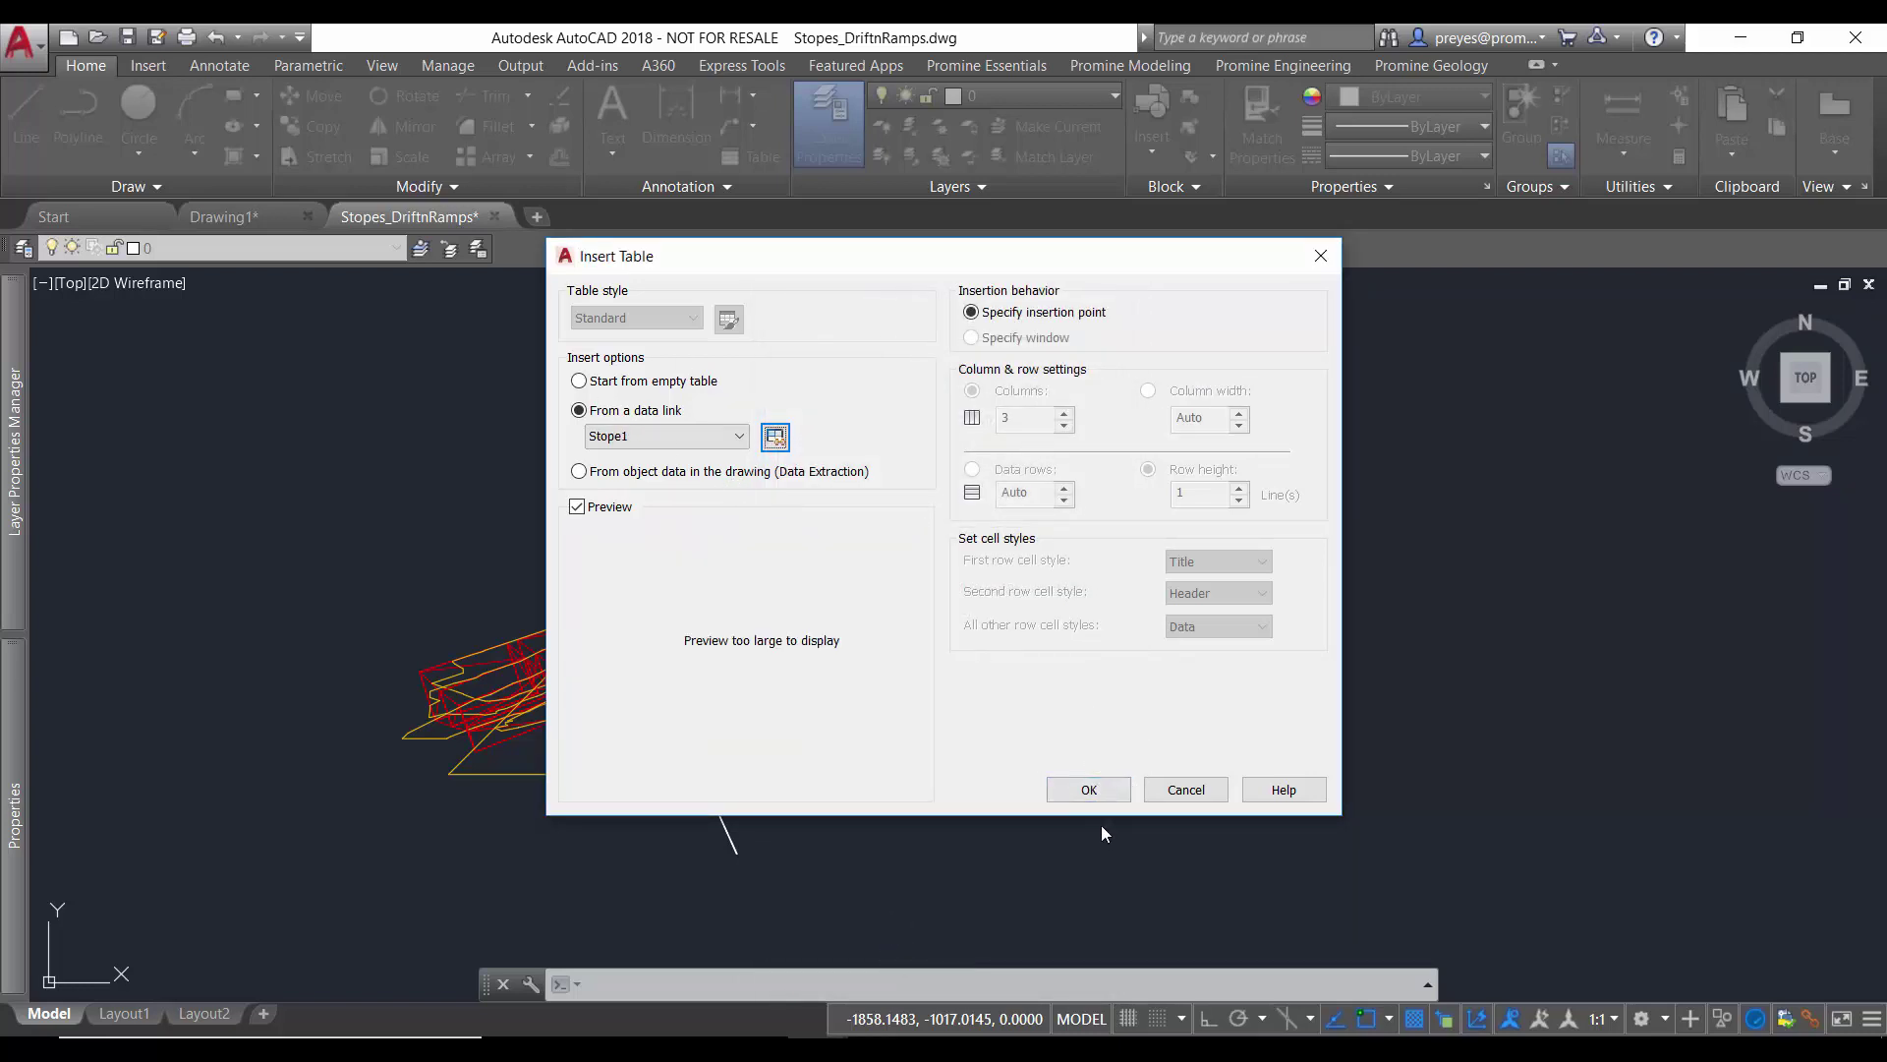
Step: Insert the Stope1-linked table to the right of the stope model
{"action": "left_click", "coordinate": [1068, 786]}
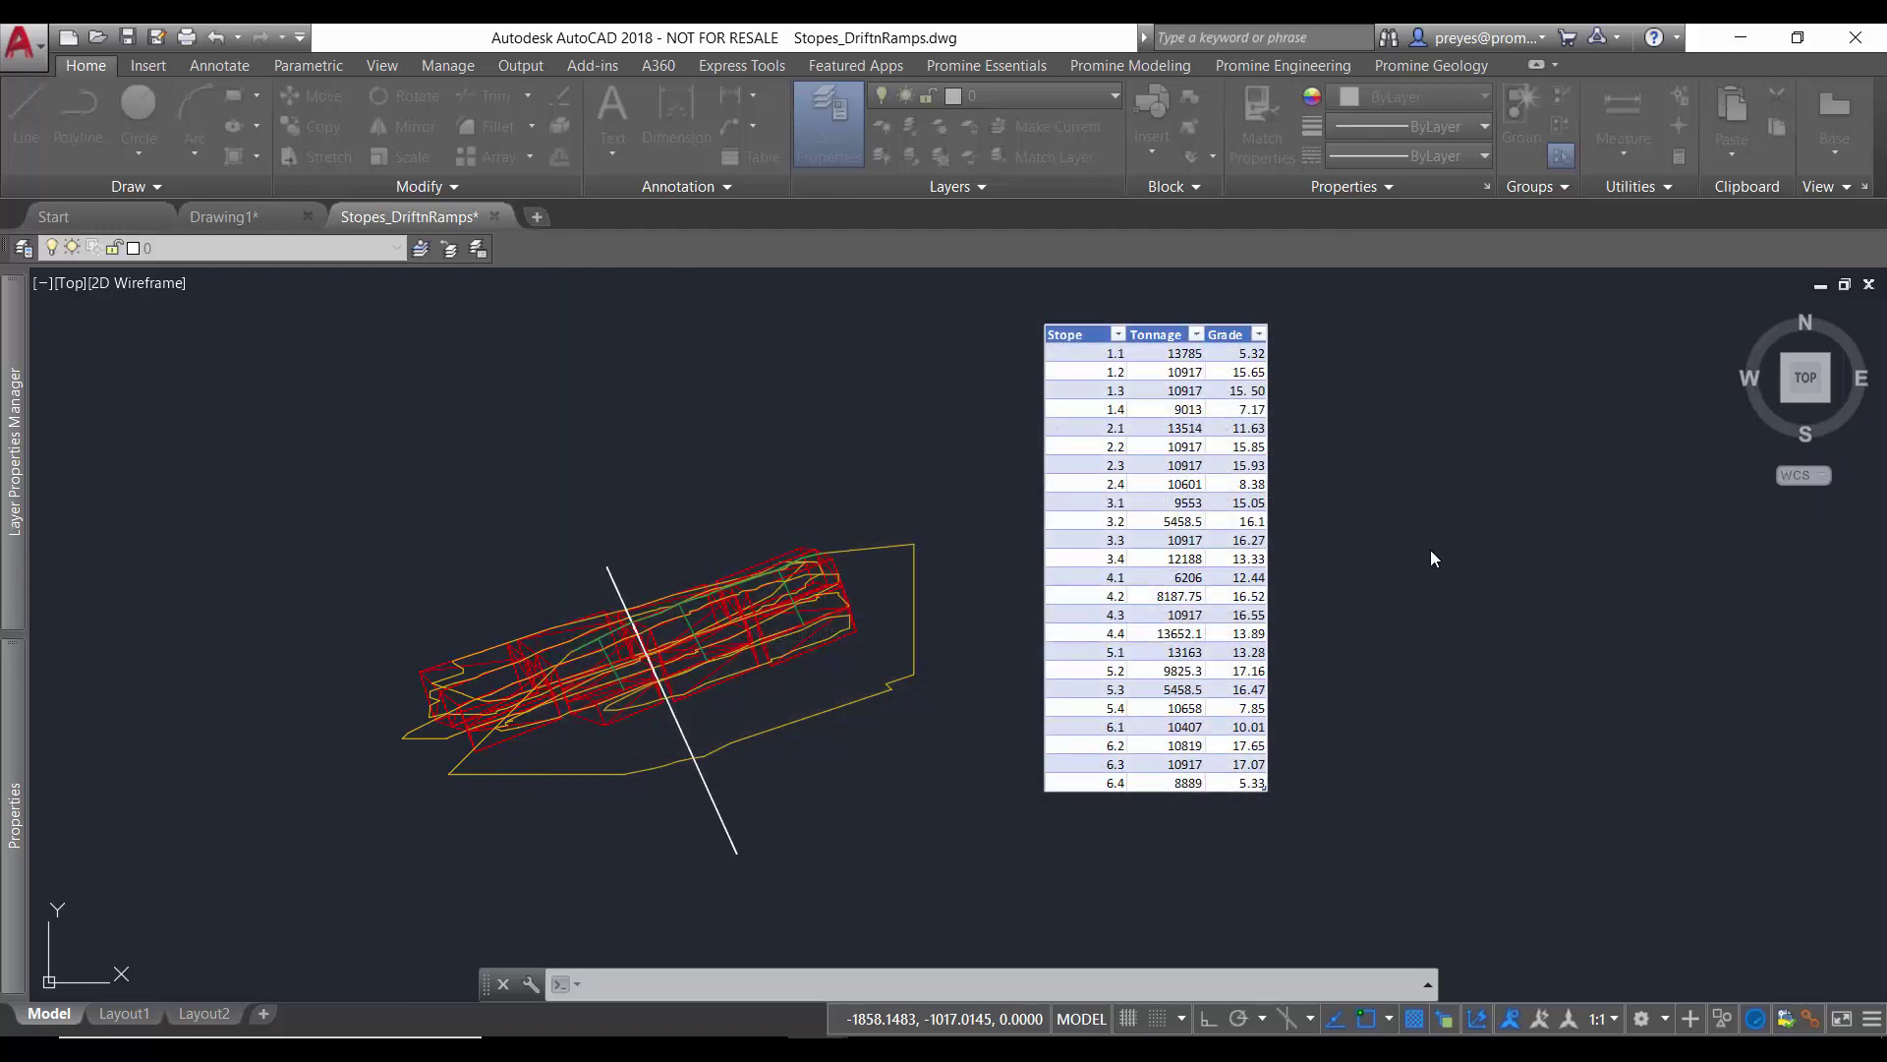
{"action": "left_click", "coordinate": [1351, 366]}
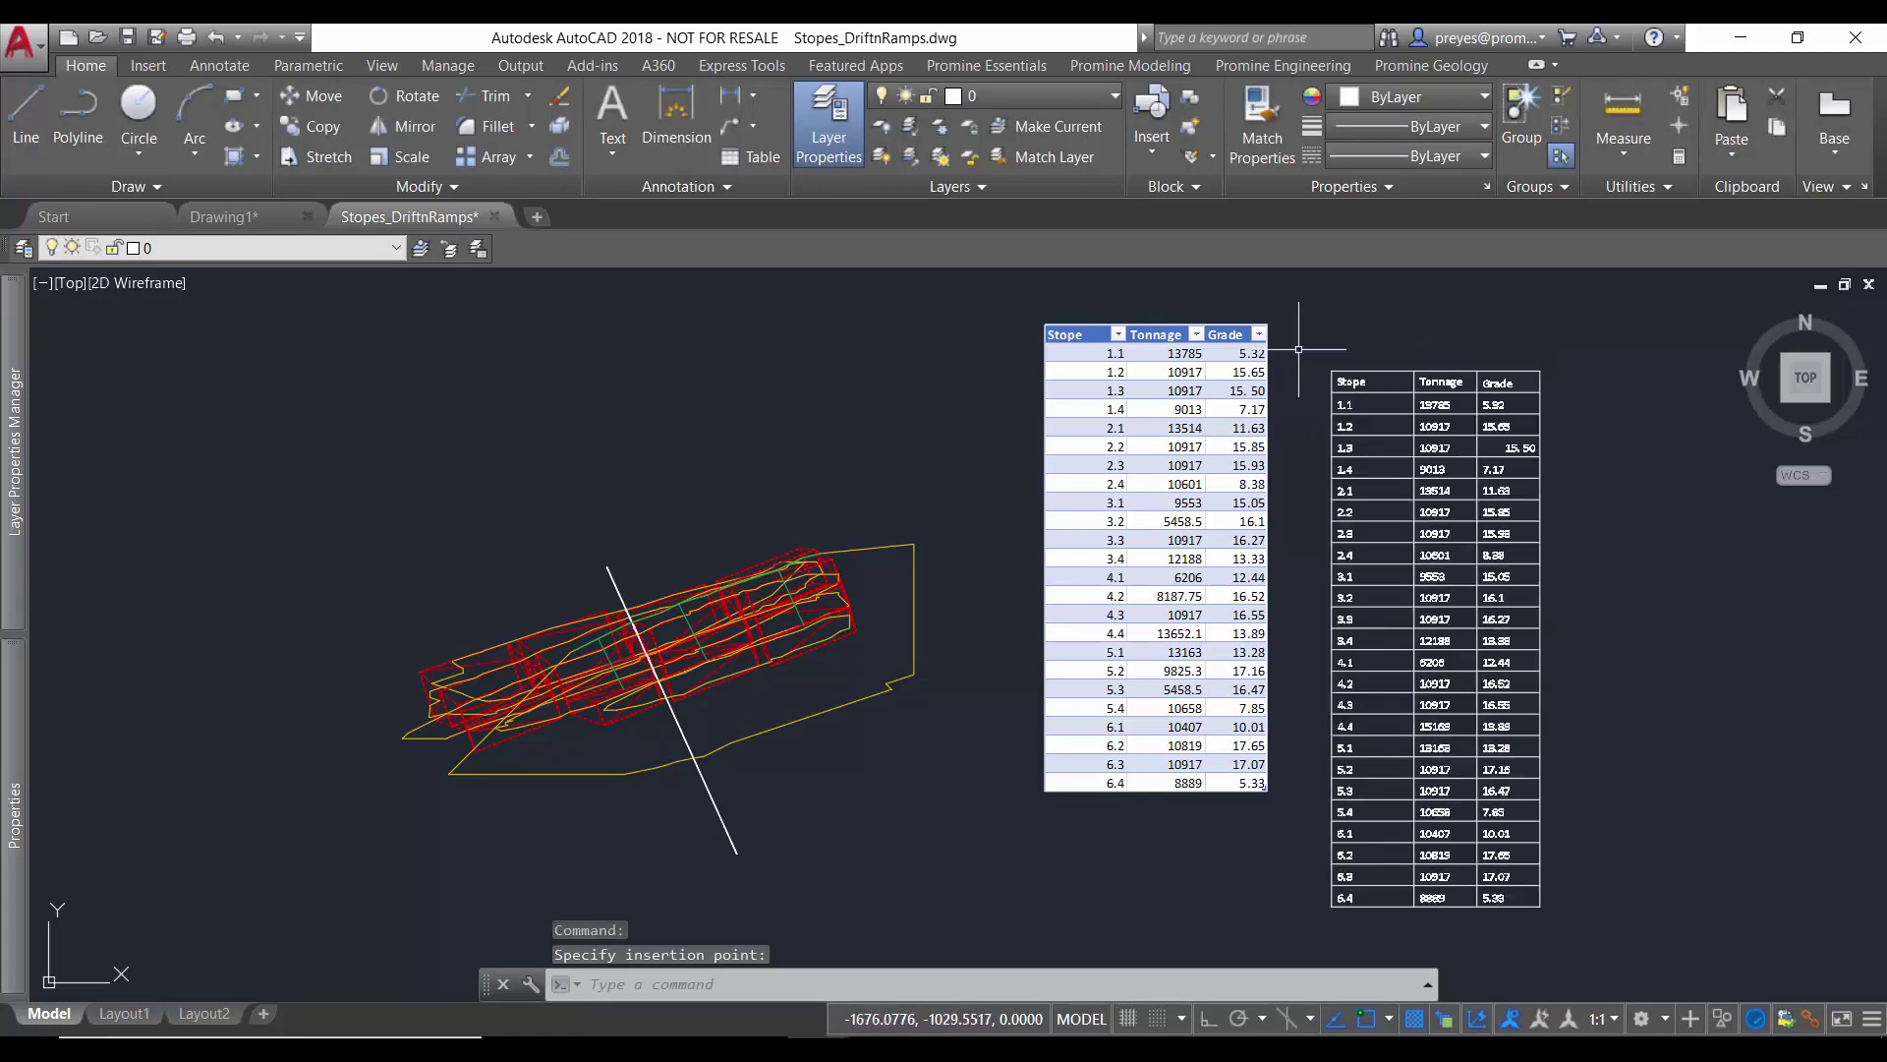
{"action": "left_click", "coordinate": [1367, 405]}
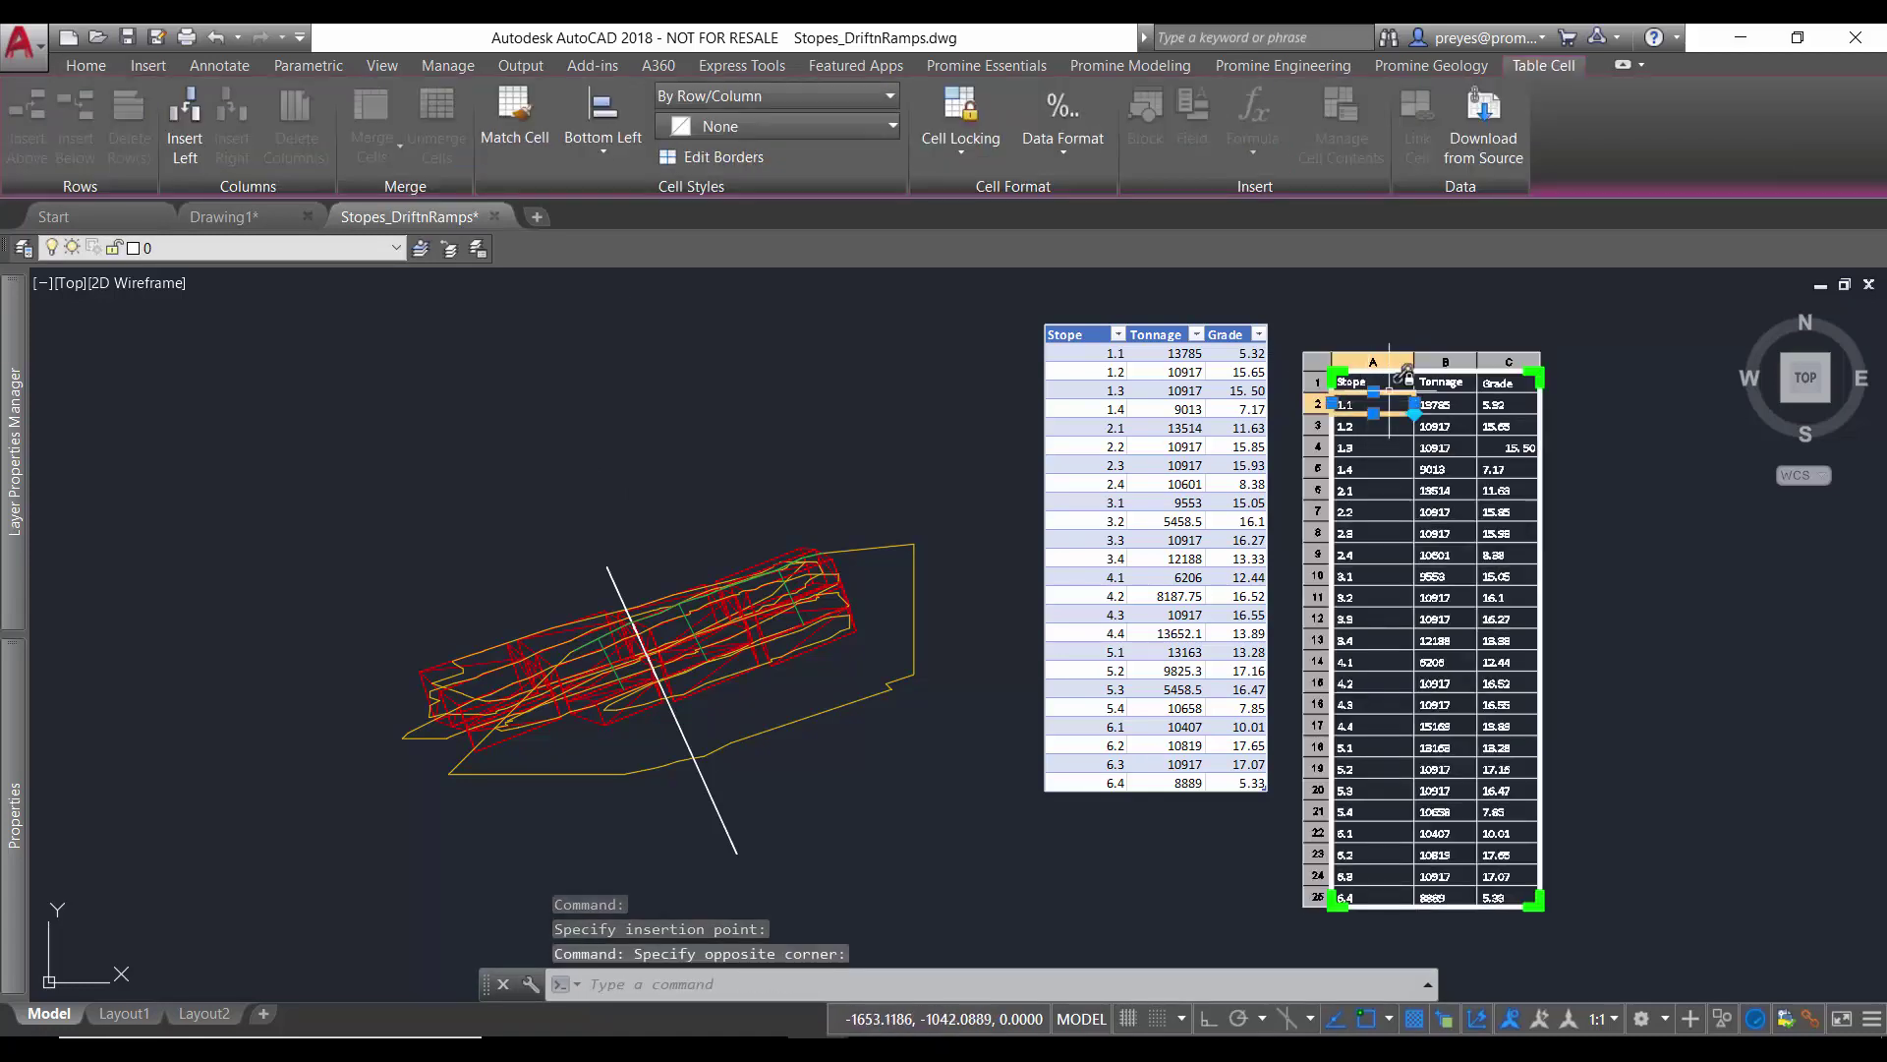
{"action": "left_click", "coordinate": [1318, 360]}
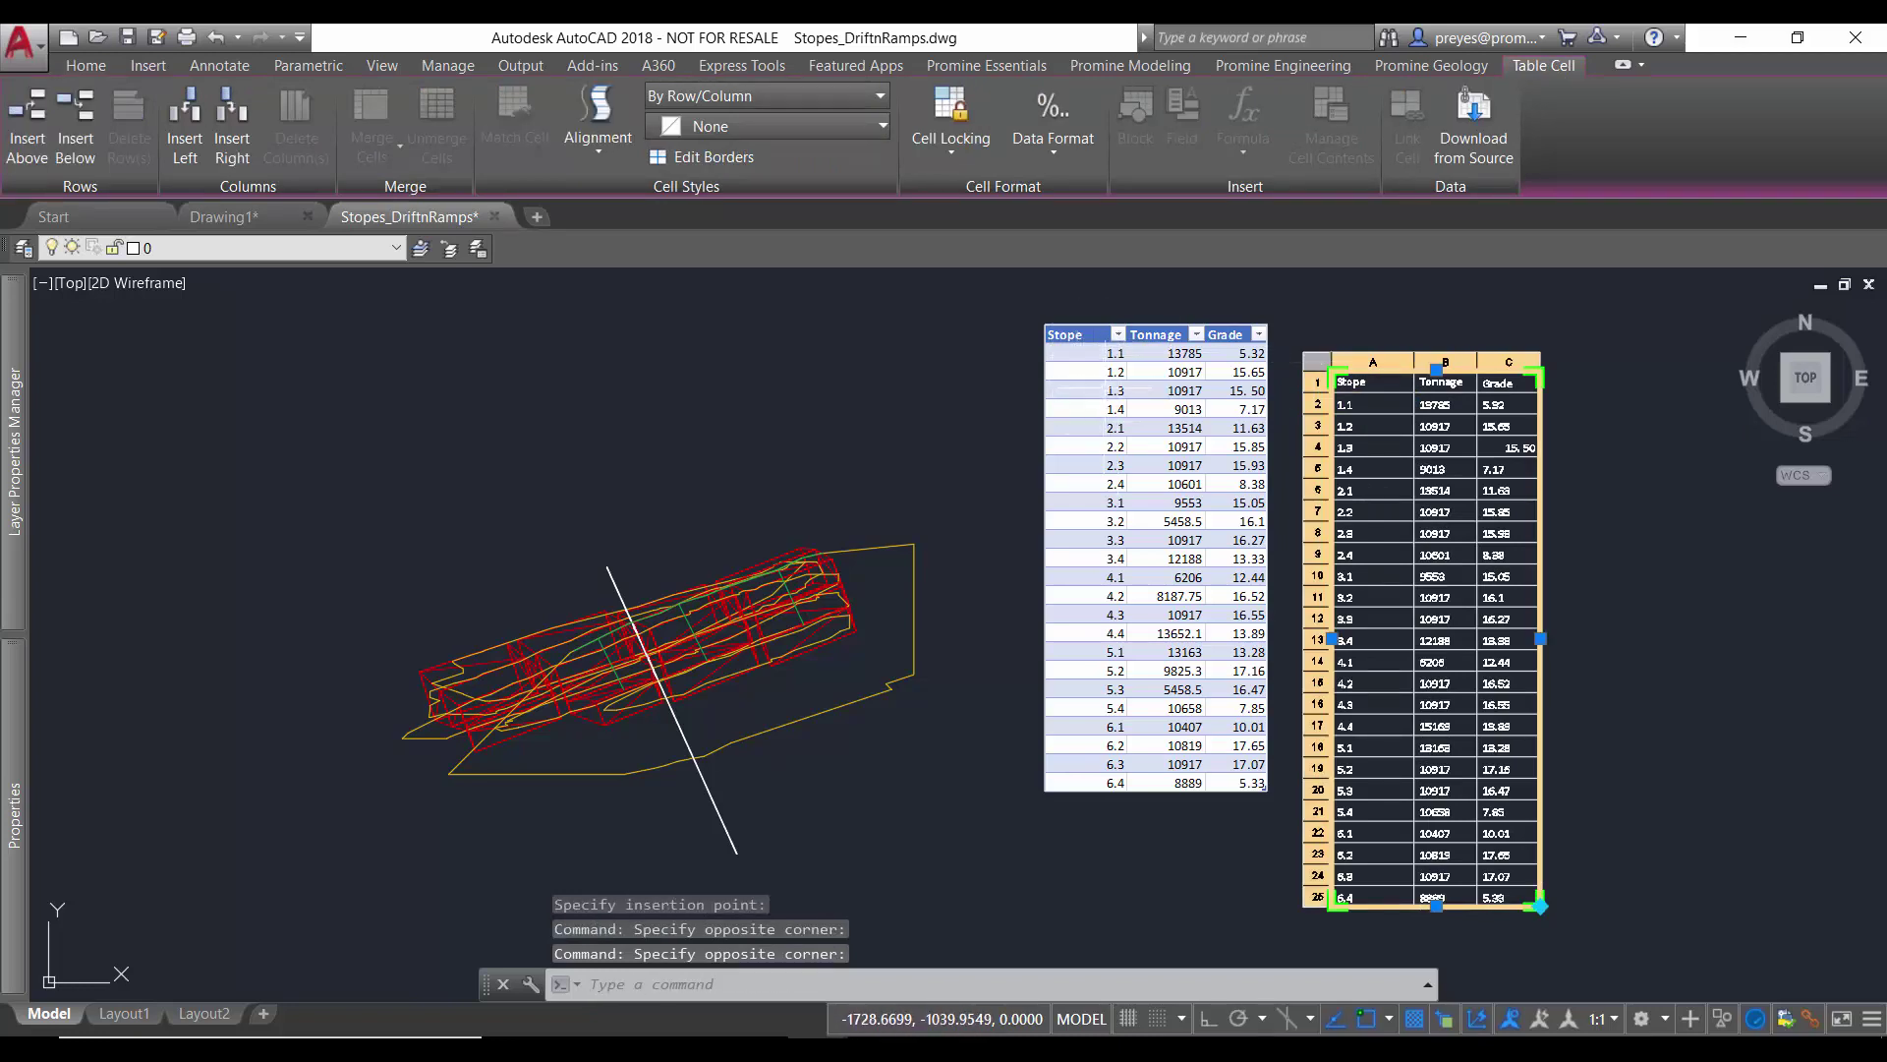
Step: Select all cells of the right-hand linked table and apply a Cell Locking setting
{"action": "left_click", "coordinate": [1117, 376]}
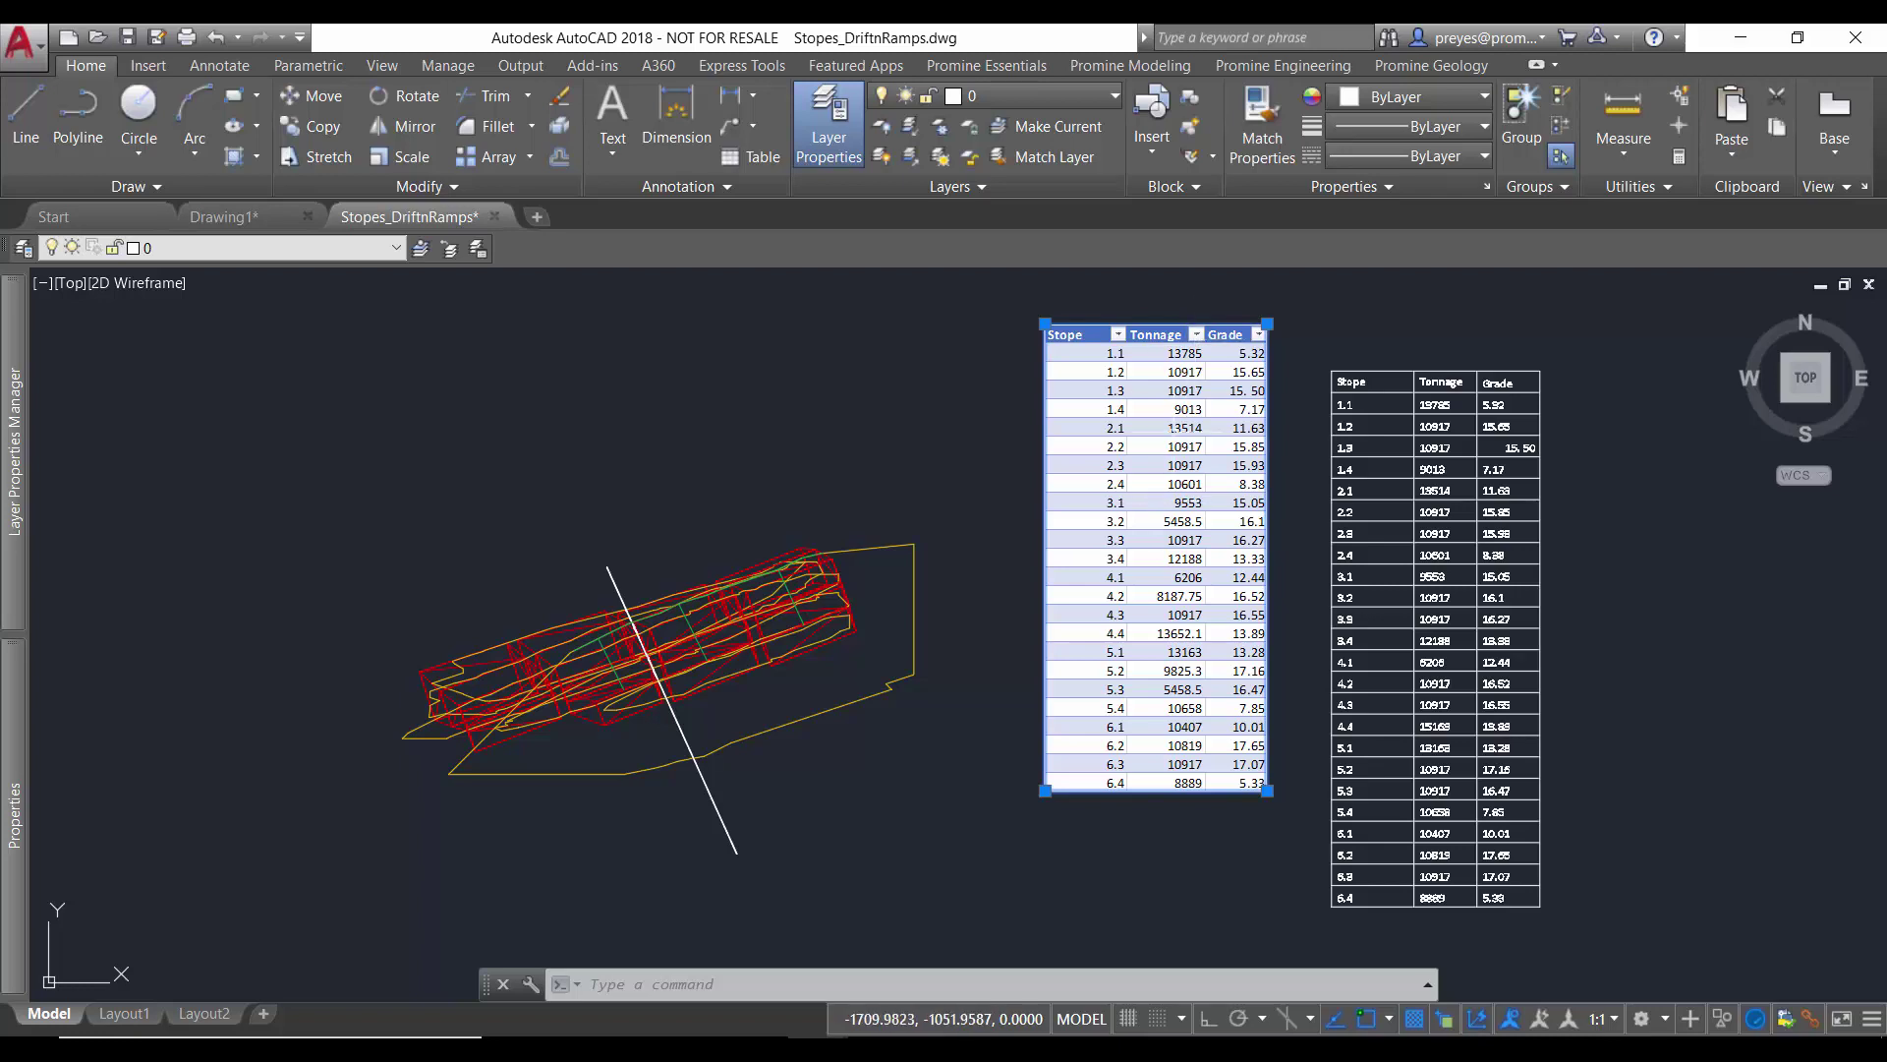
{"action": "left_click", "coordinate": [1445, 470]}
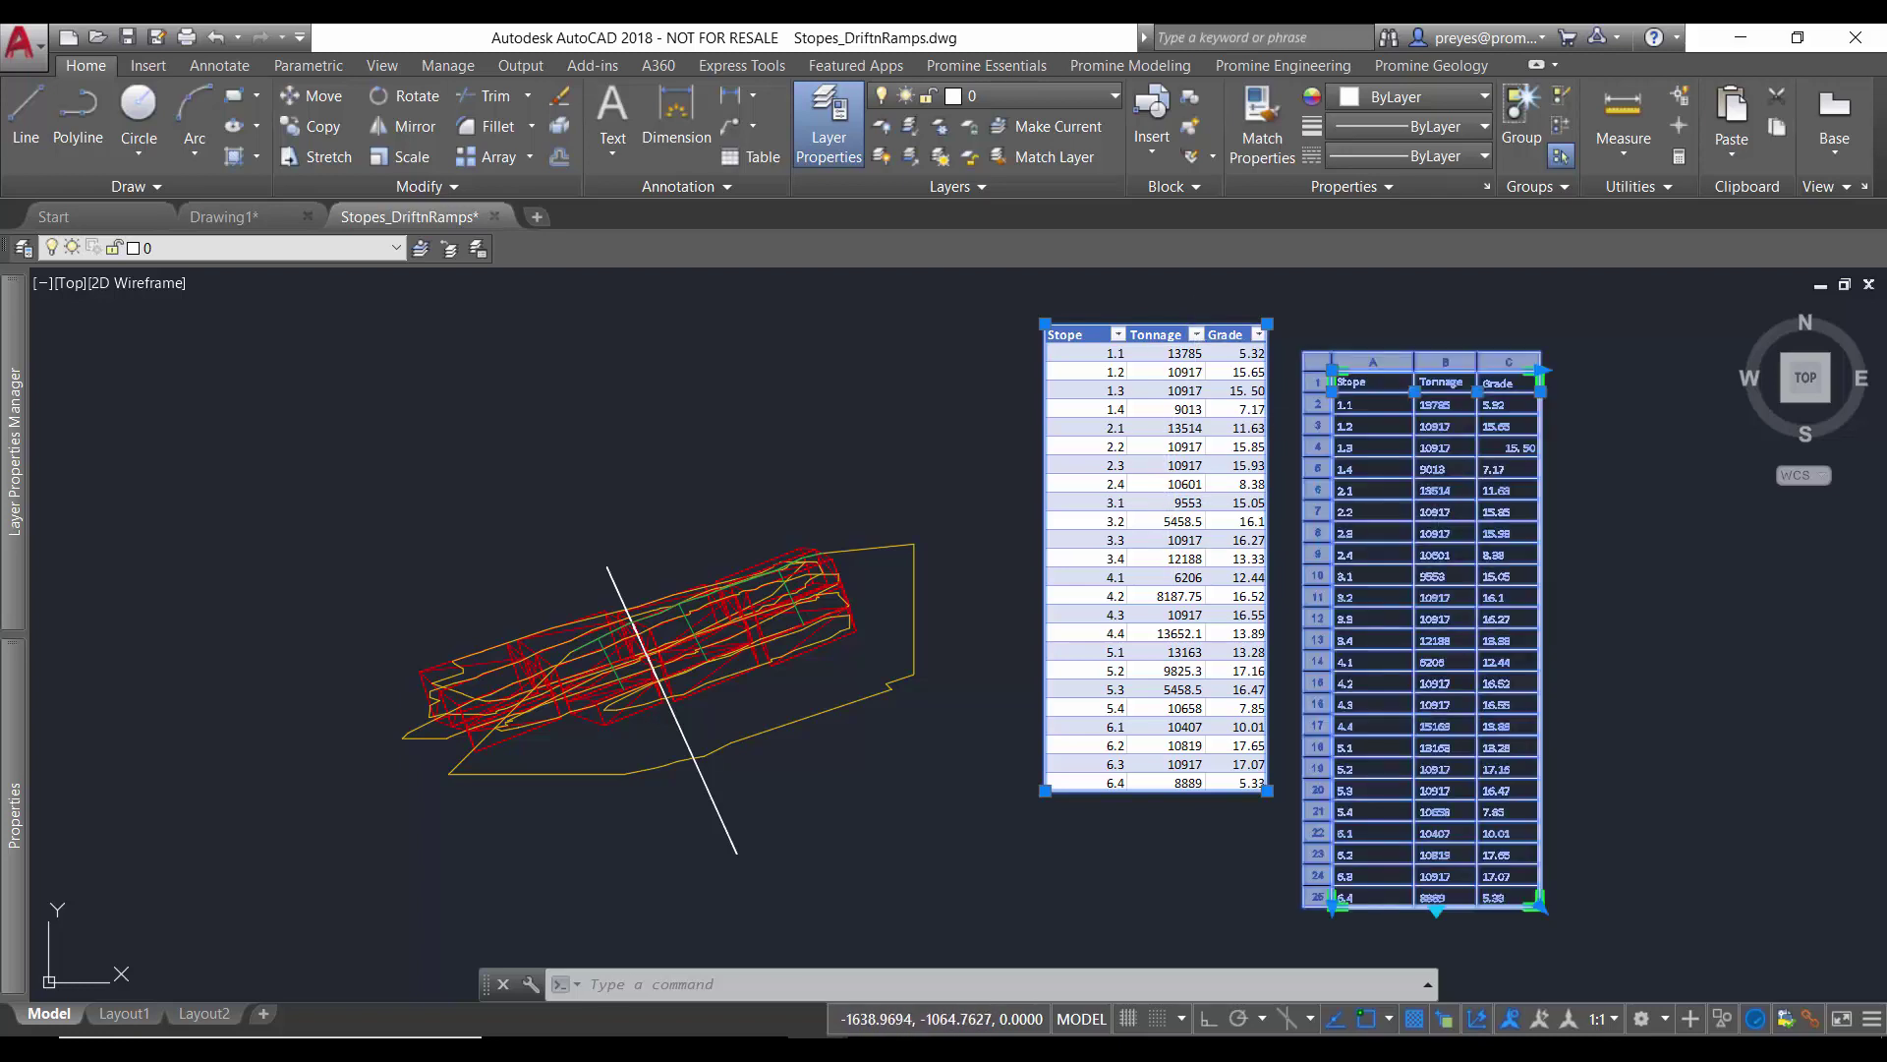
{"action": "left_click", "coordinate": [1390, 420]}
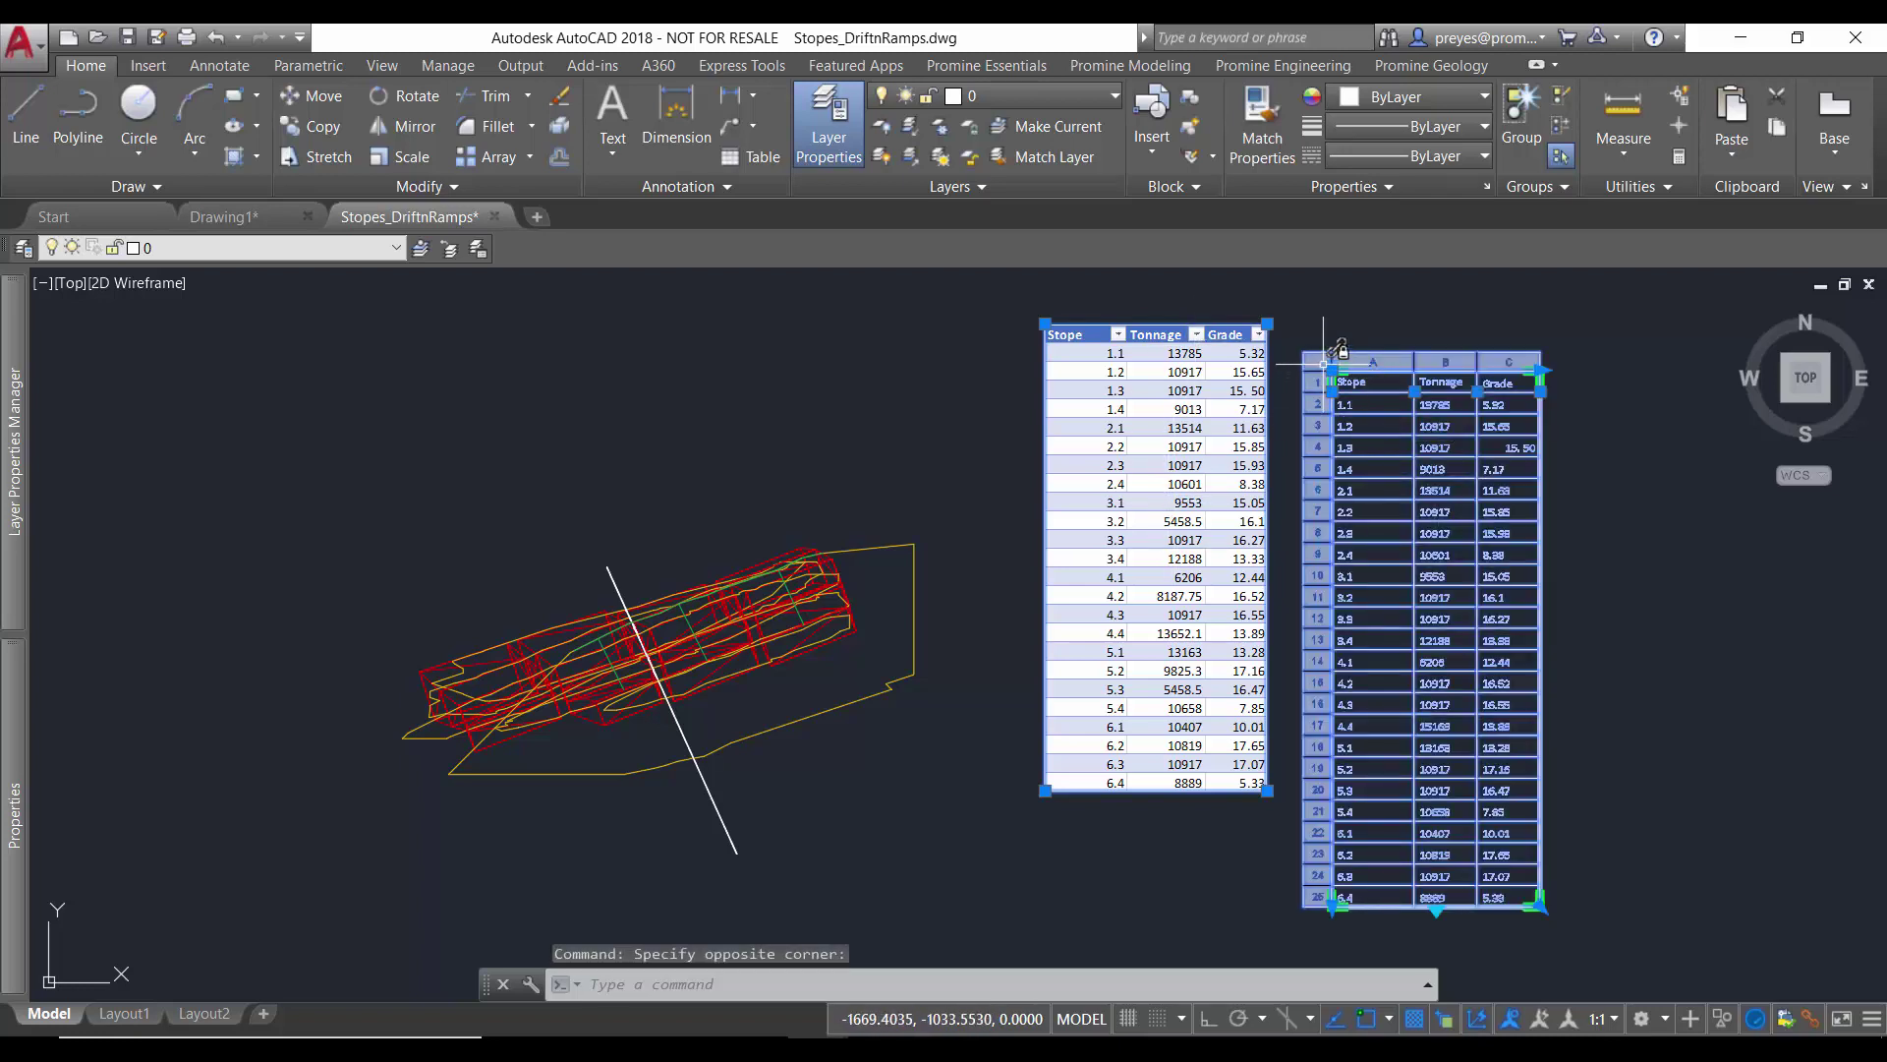
{"action": "left_click", "coordinate": [1324, 364]}
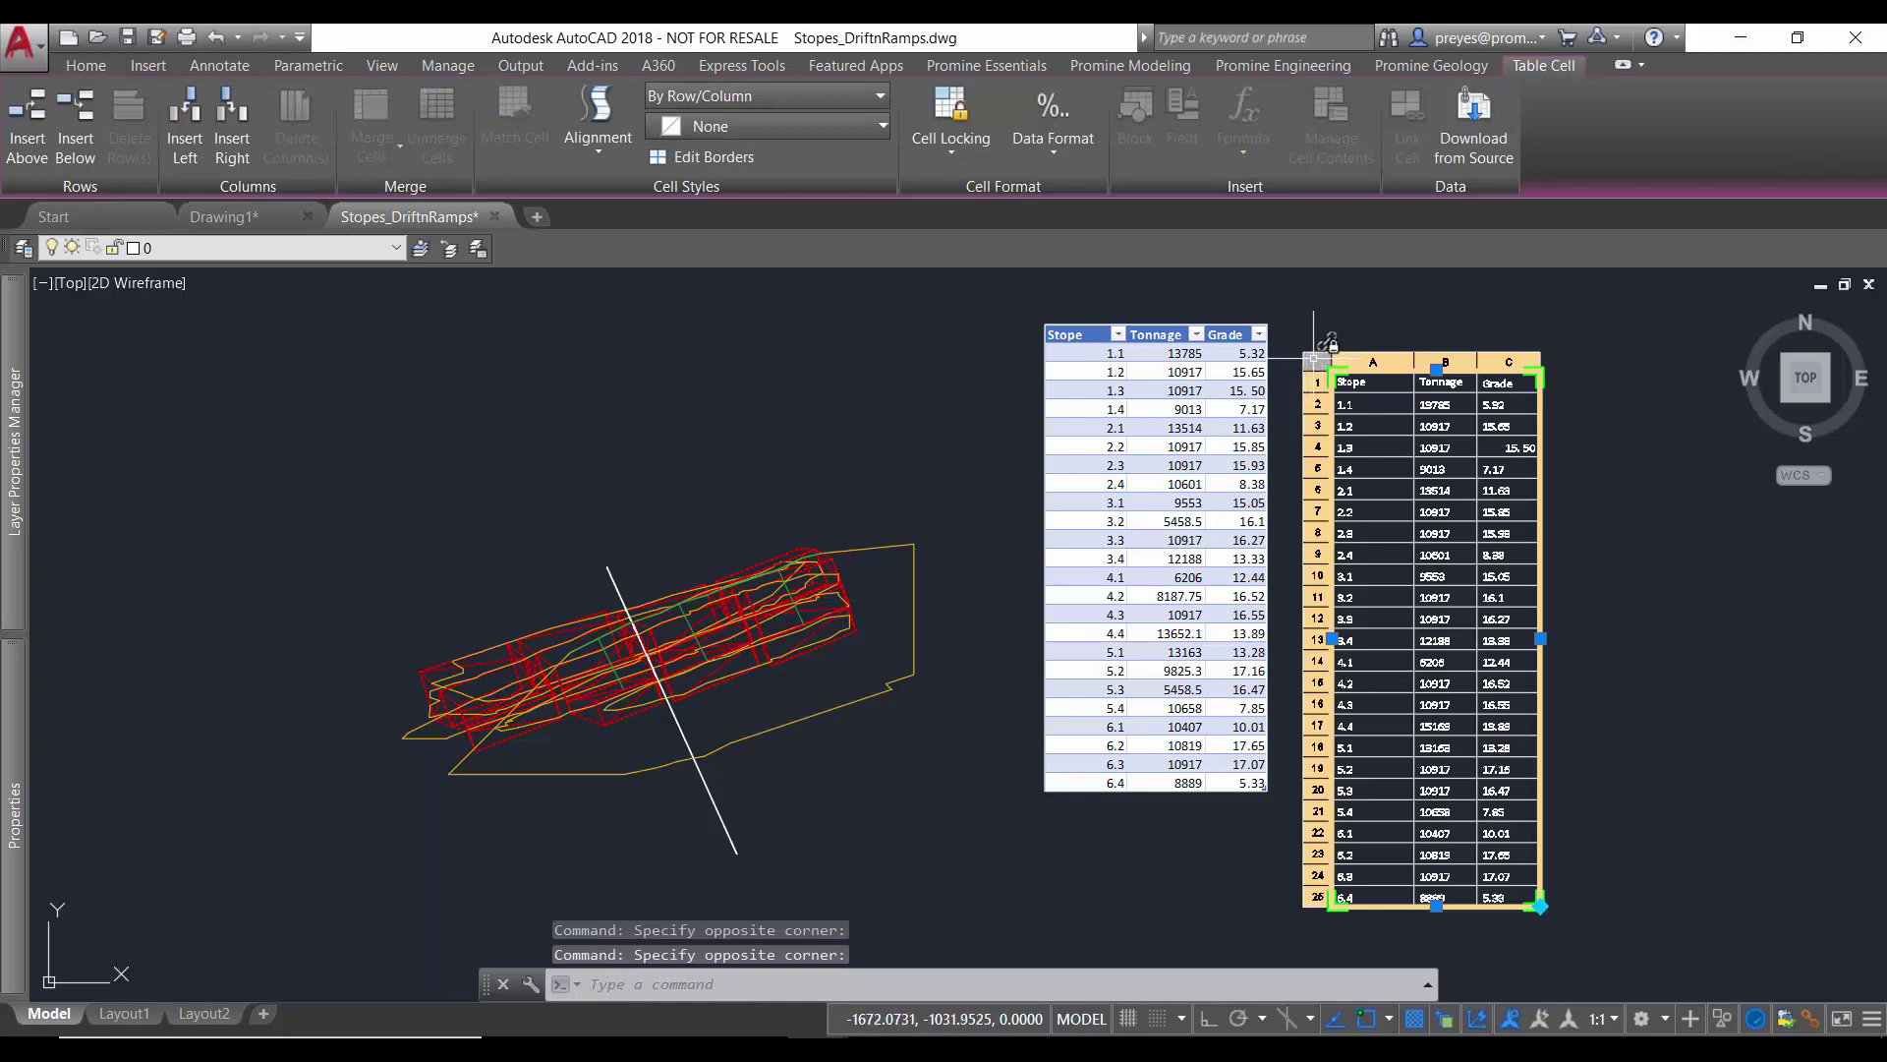
{"action": "left_click", "coordinate": [950, 148]}
{"action": "left_click", "coordinate": [1063, 218]}
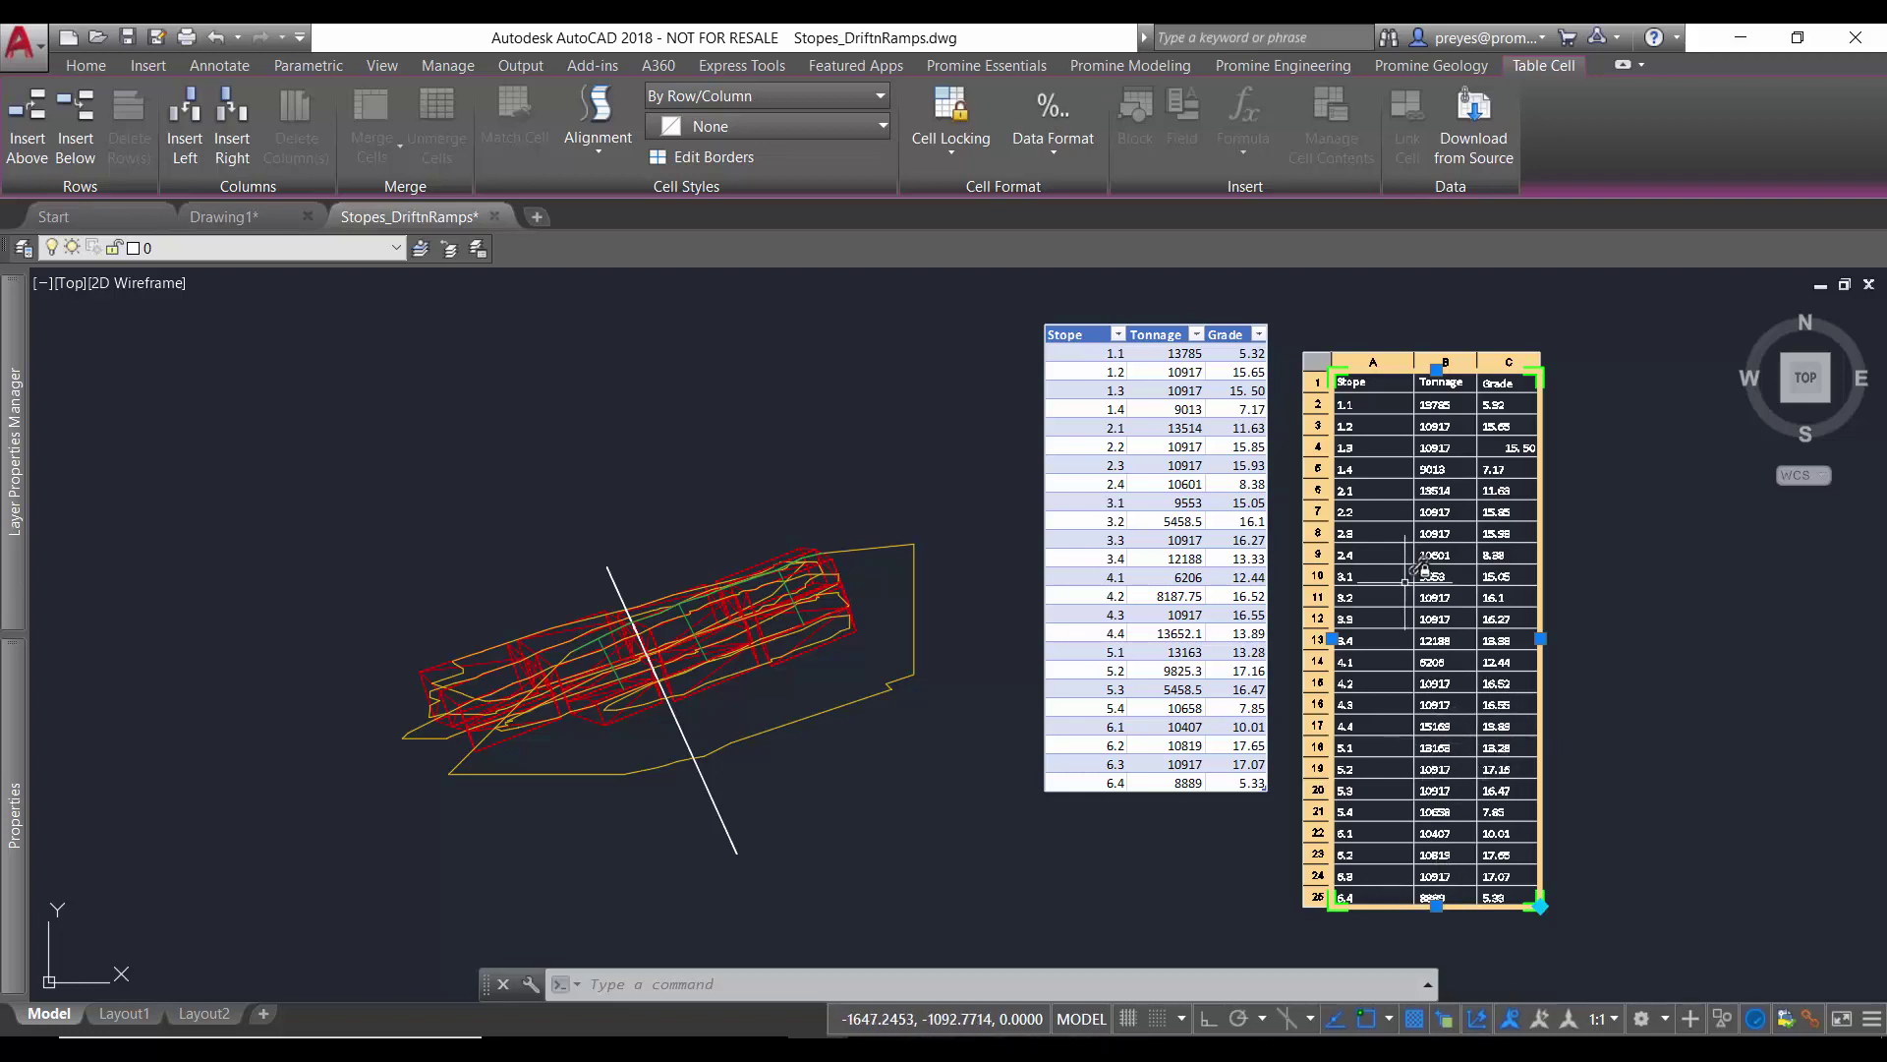
Step: Update all data links in the drawing and switch to Drawing1
{"action": "right_click", "coordinate": [1814, 1022]}
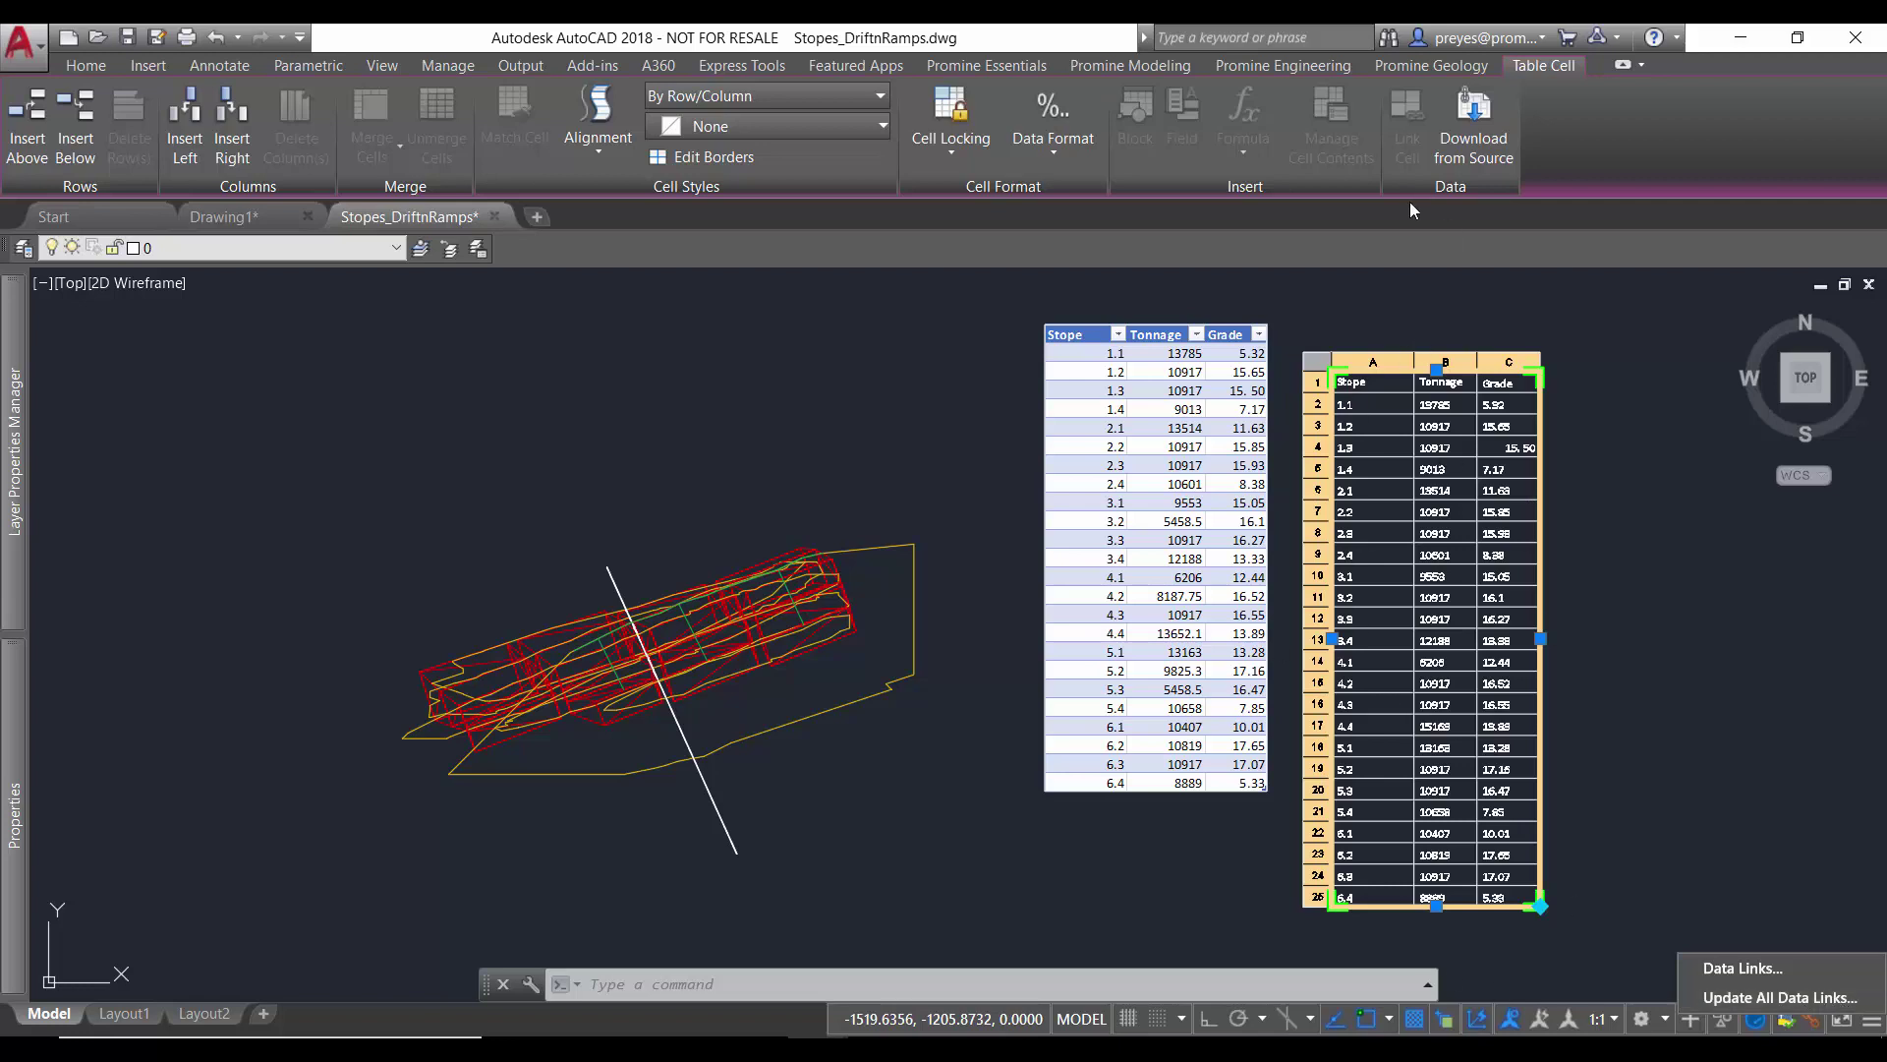
{"action": "left_click", "coordinate": [1290, 211]}
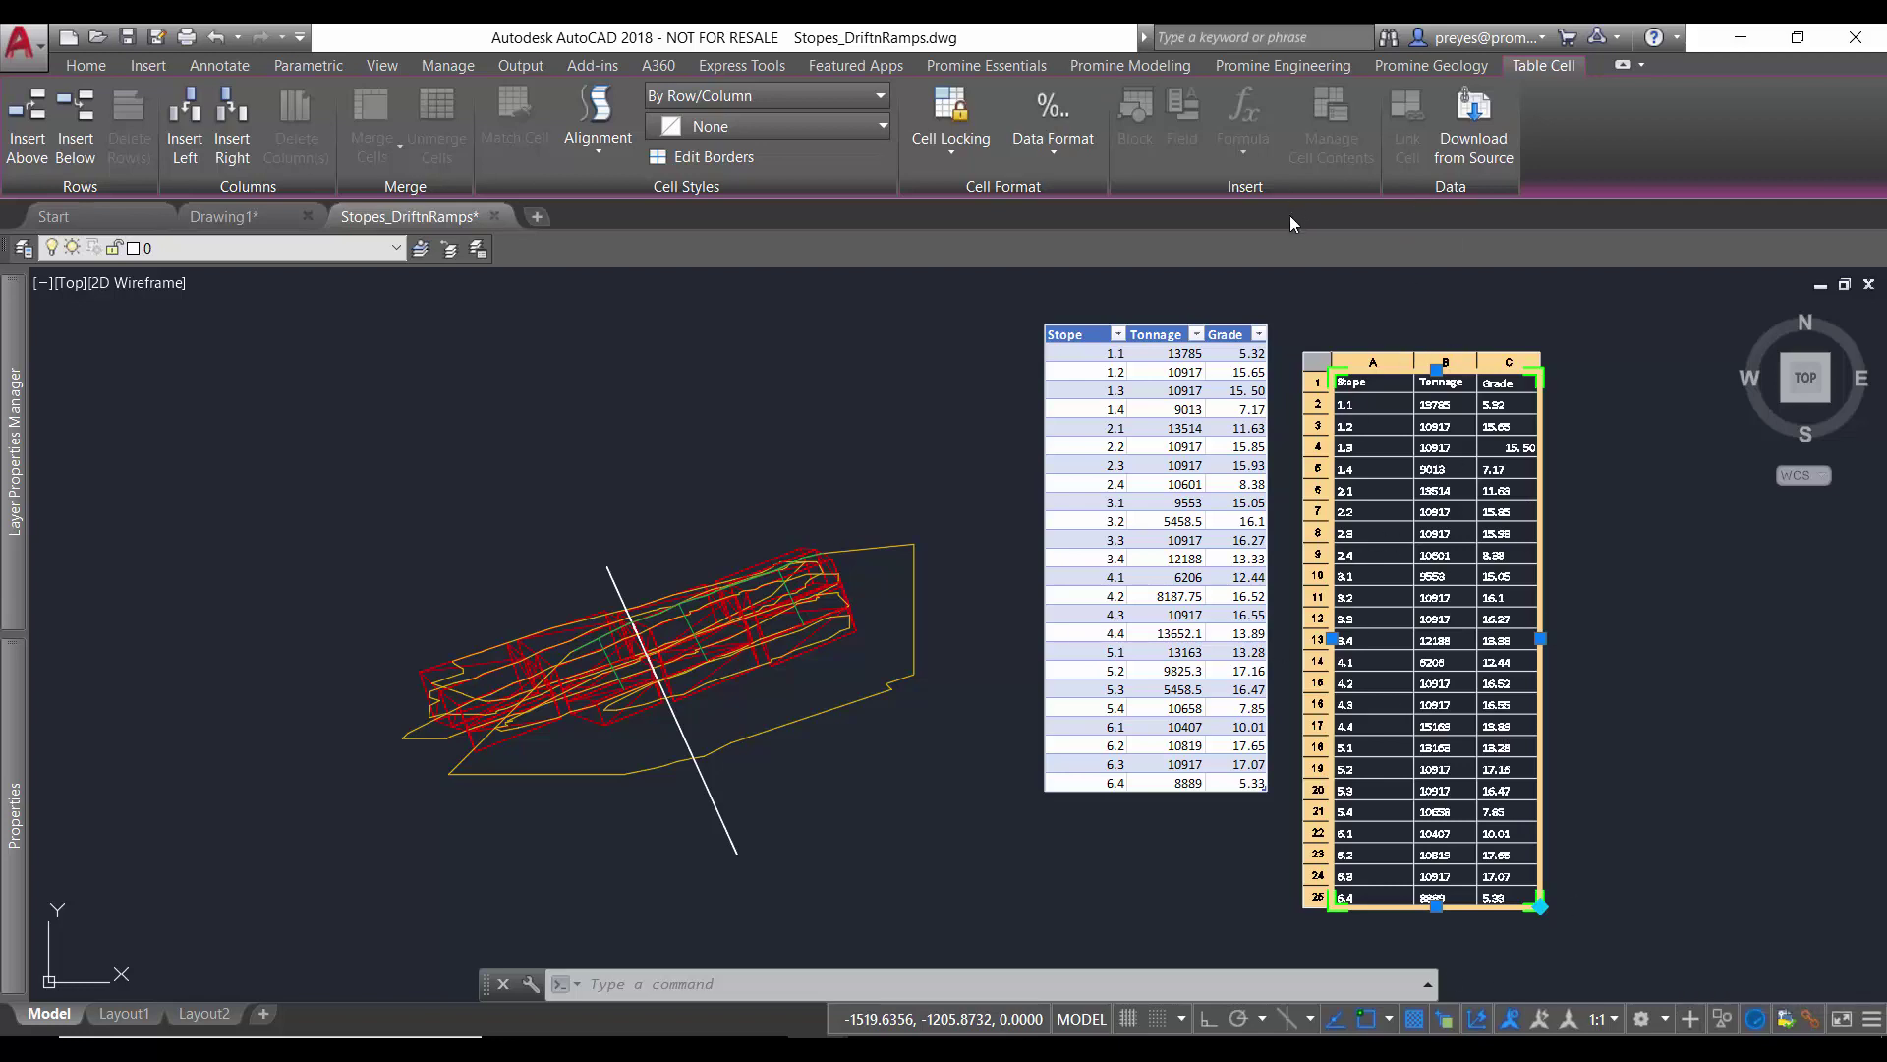
{"action": "left_click", "coordinate": [236, 216]}
{"action": "key", "text": "Escape"}
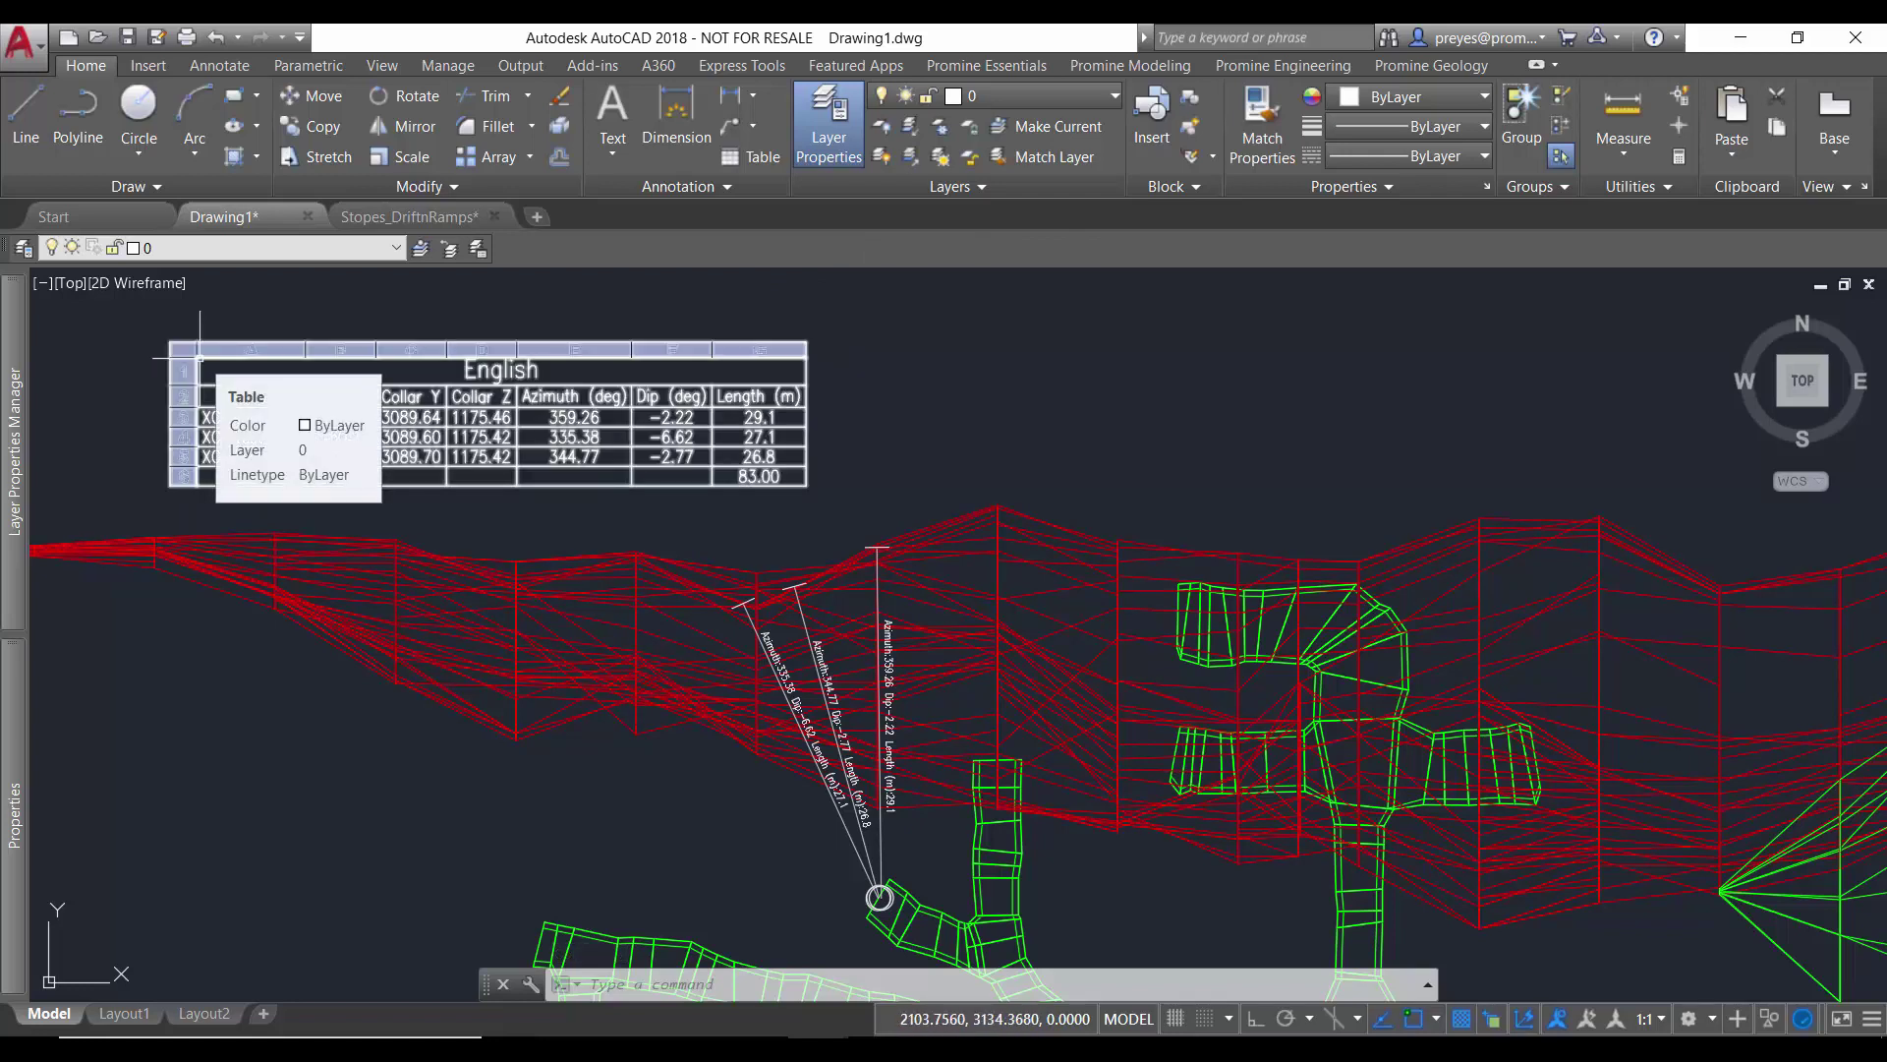
Step: Export the drillhole table's data, naming the comma-delimited file DDH.csv in Part II
{"action": "left_click", "coordinate": [198, 358]}
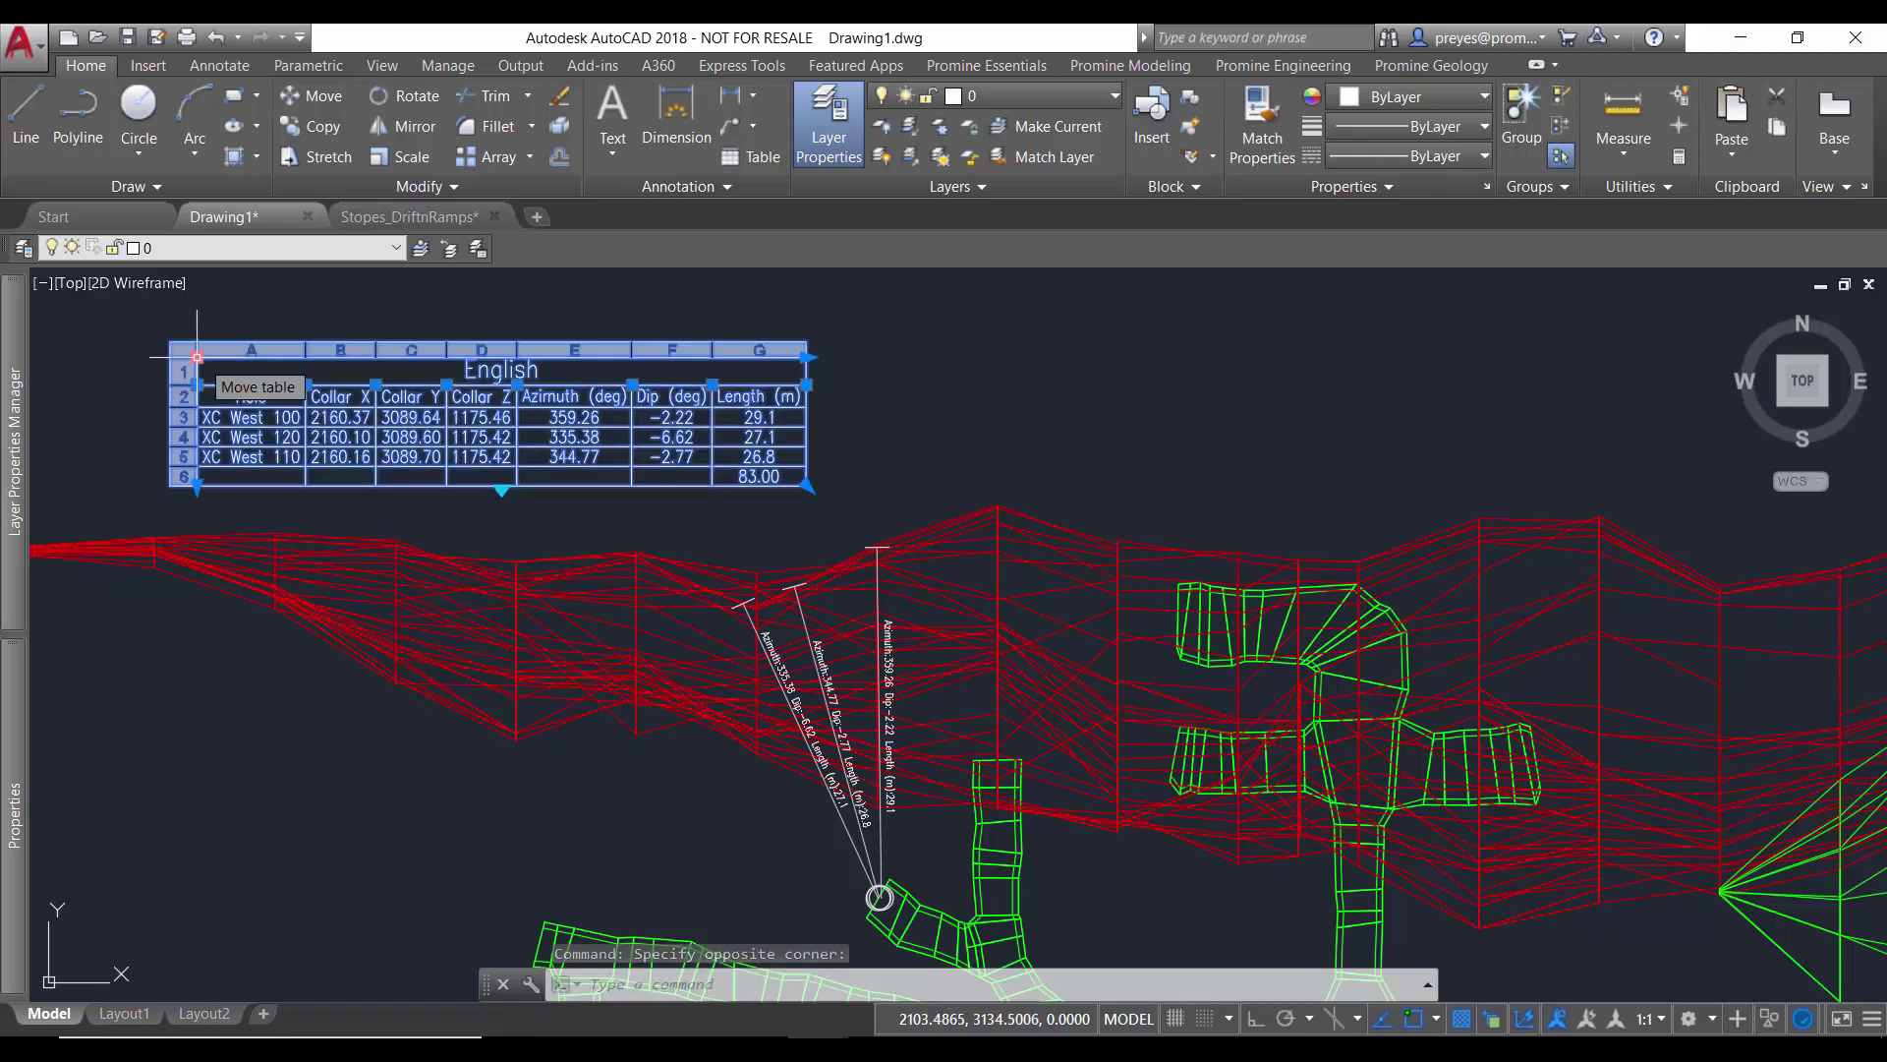
{"action": "right_click", "coordinate": [198, 358]}
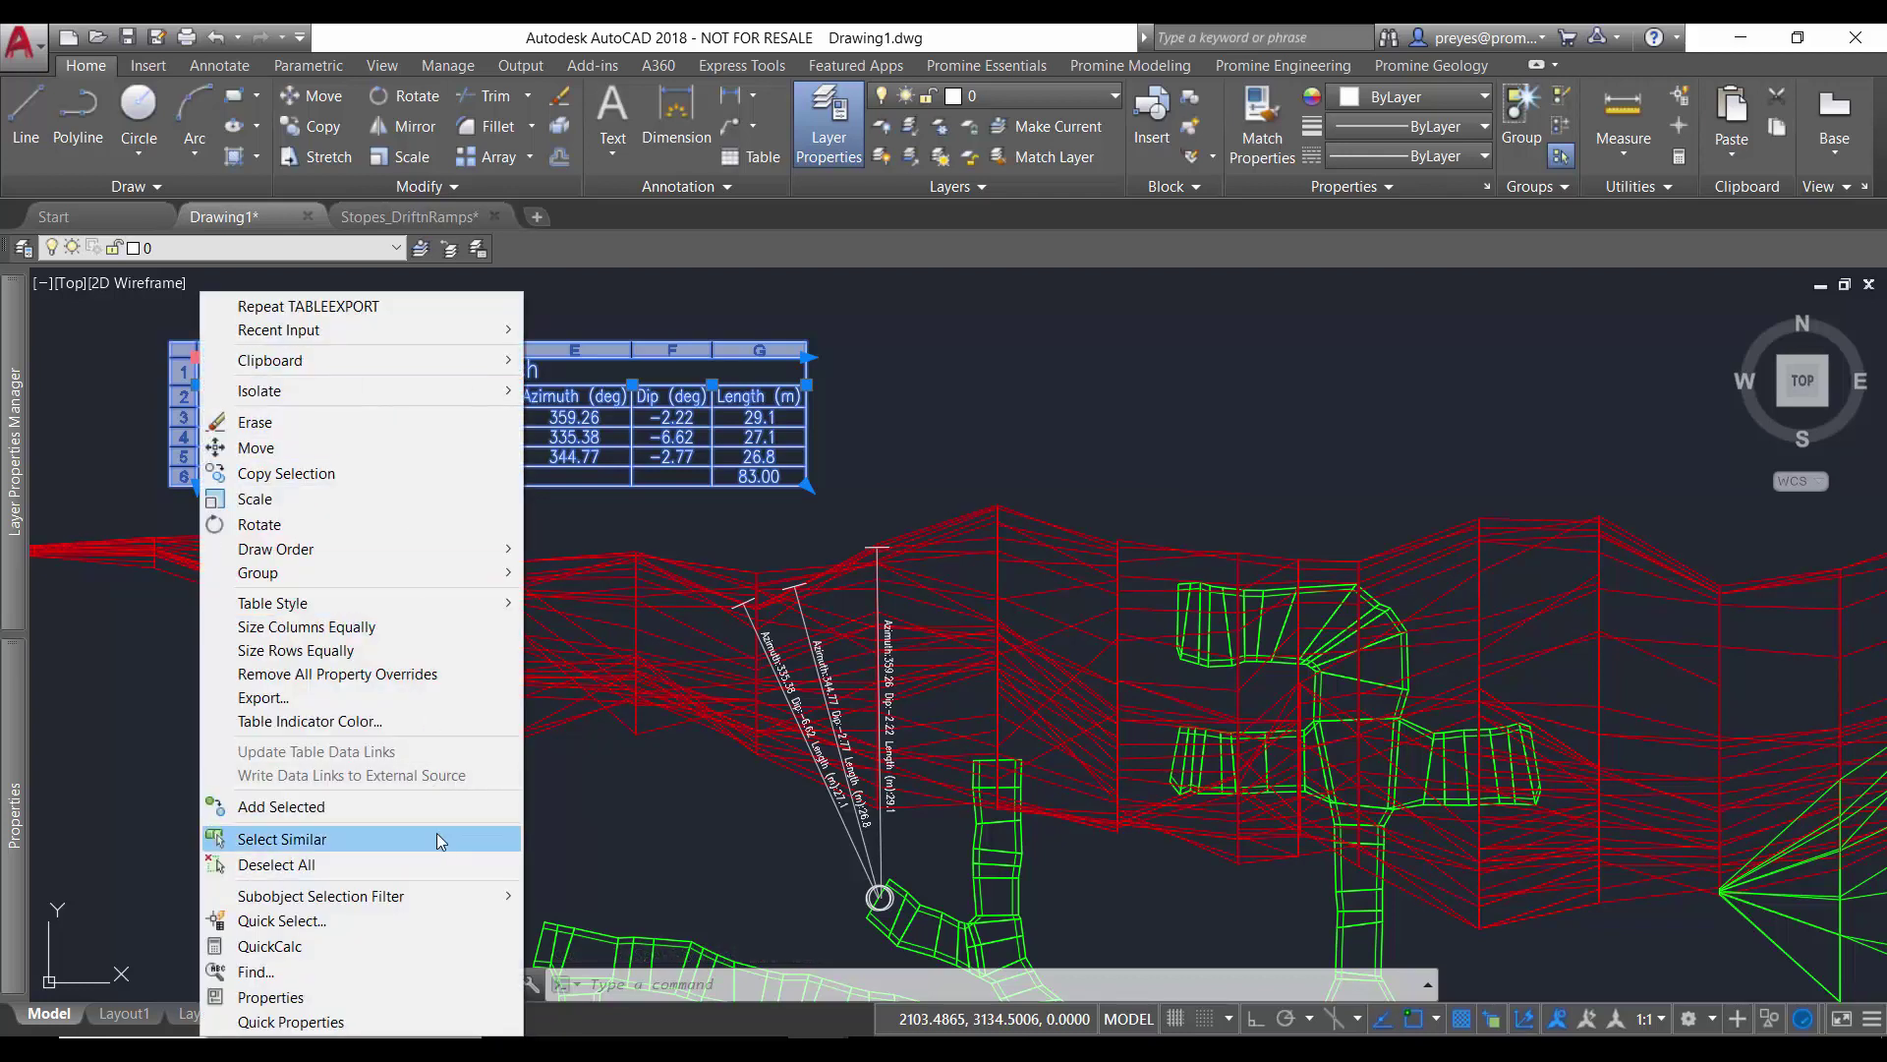
{"action": "left_click", "coordinate": [439, 700]}
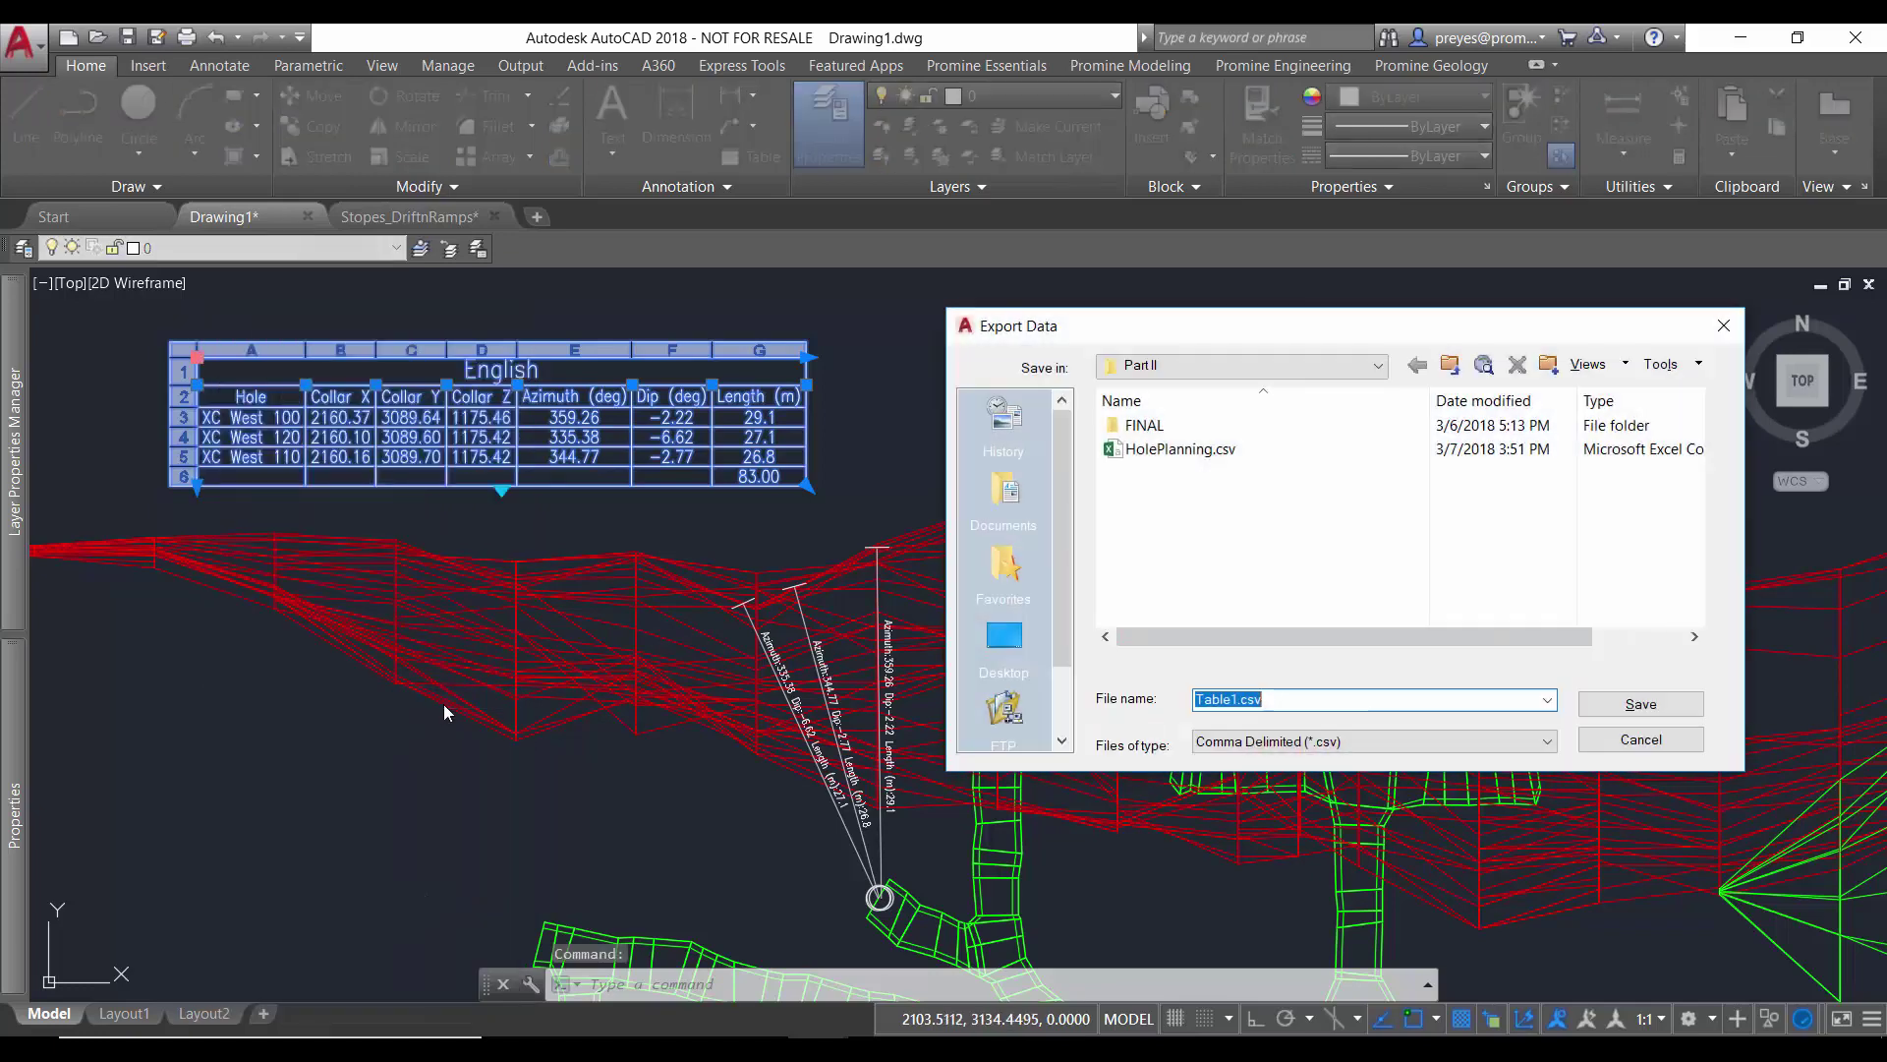
{"action": "left_click_drag", "start_coordinate": [1304, 322], "coordinate": [914, 324]}
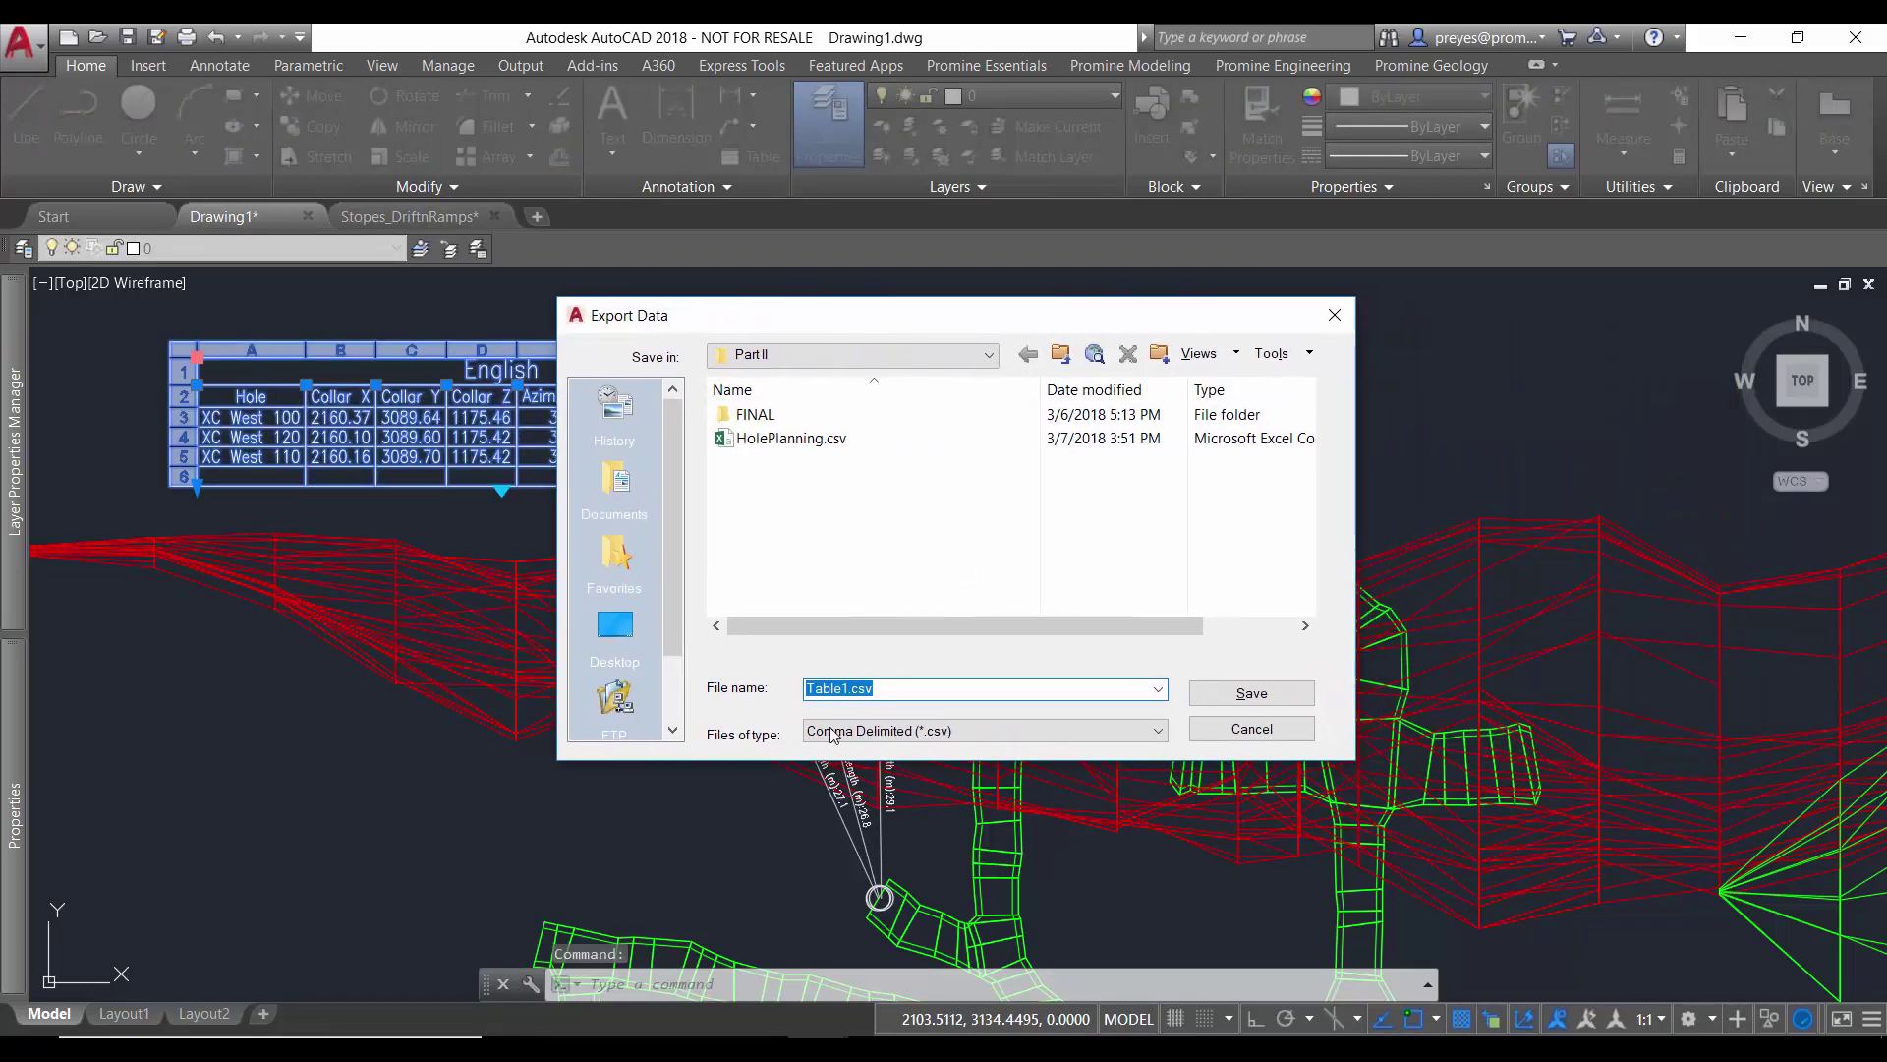
{"action": "double_click", "coordinate": [835, 689]}
{"action": "type", "text": "DH"}
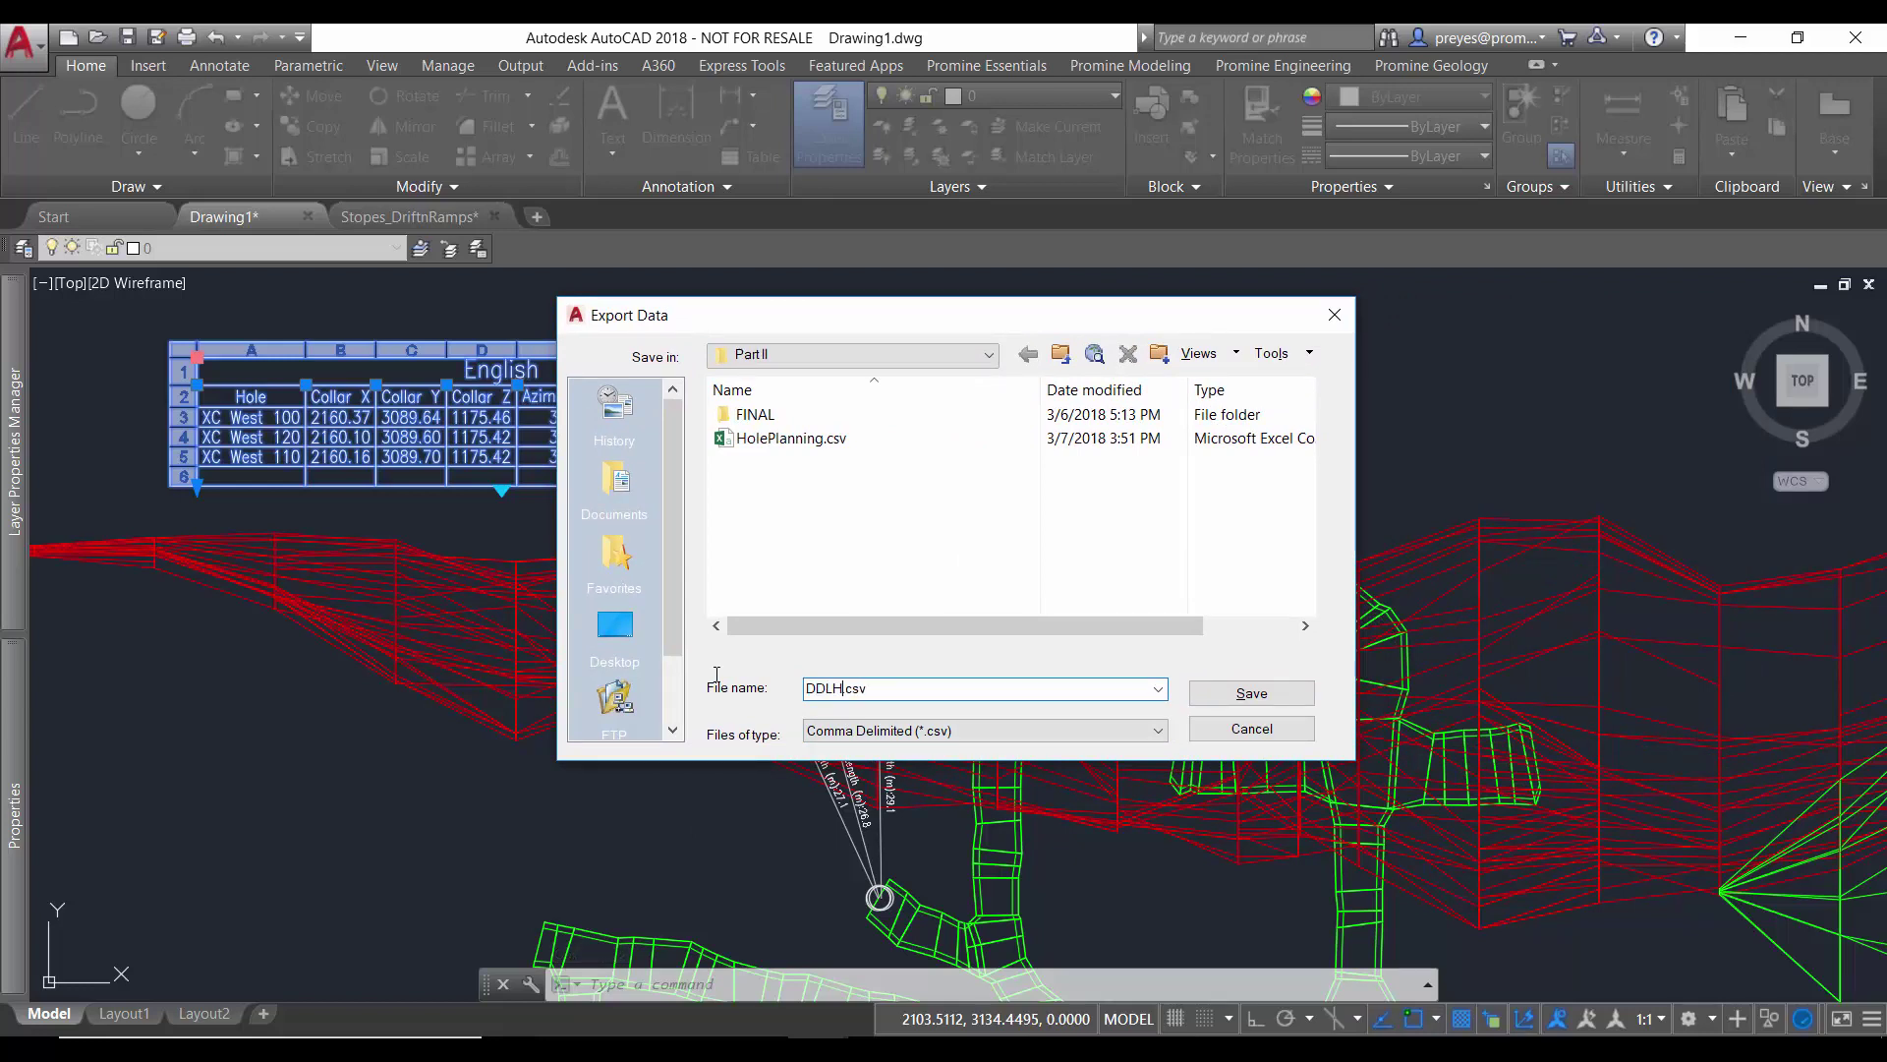